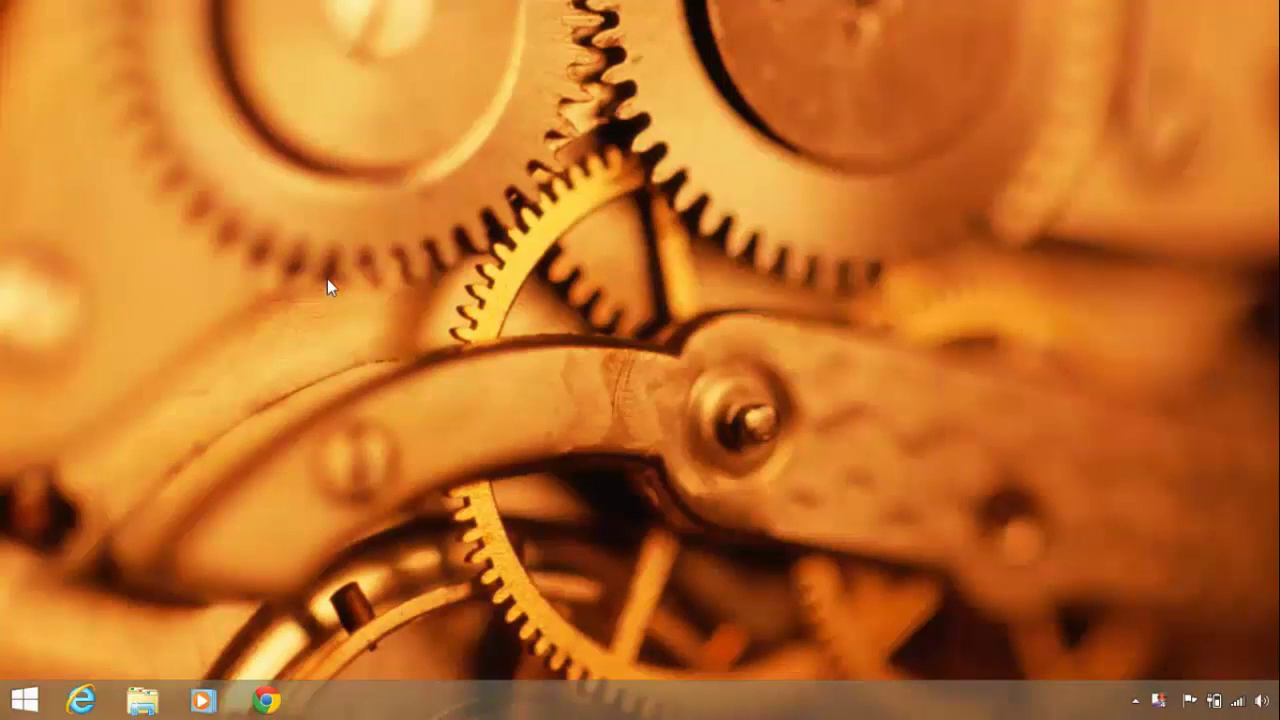
# - Open Disk Management by running diskmgmt.msc from the Run dialog
pyautogui.press('super+r')
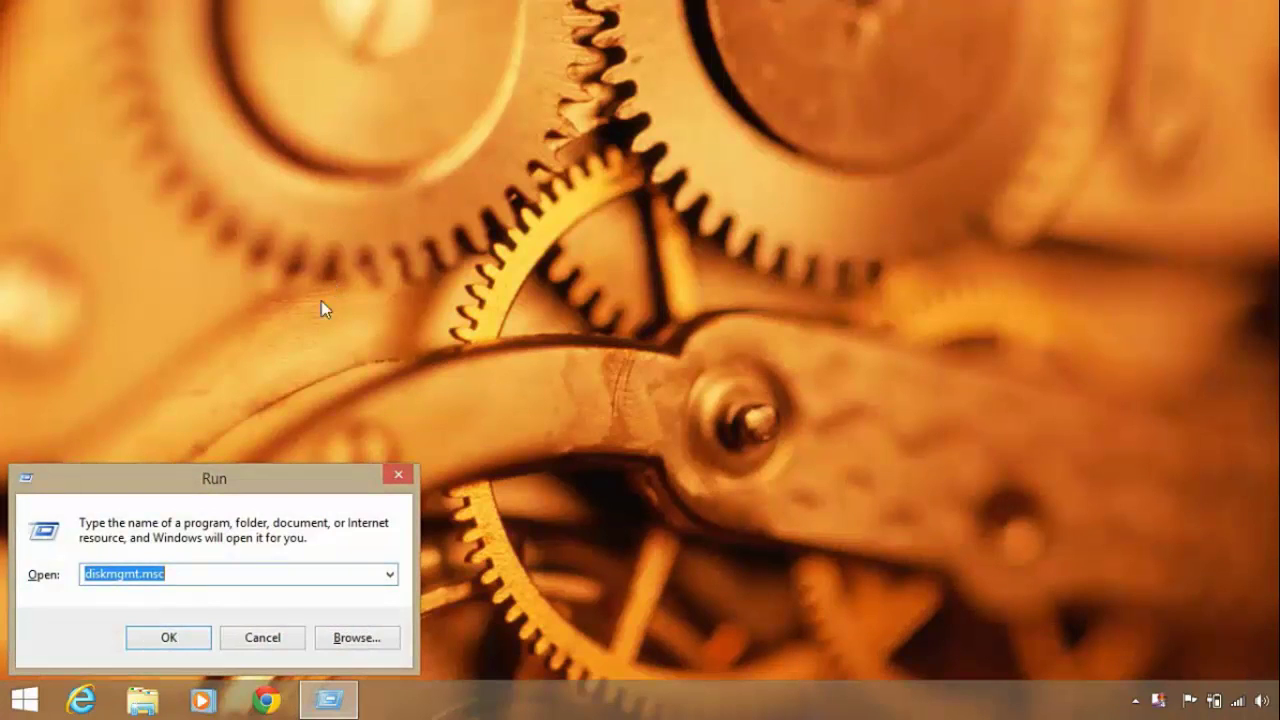
pyautogui.click(194, 570)
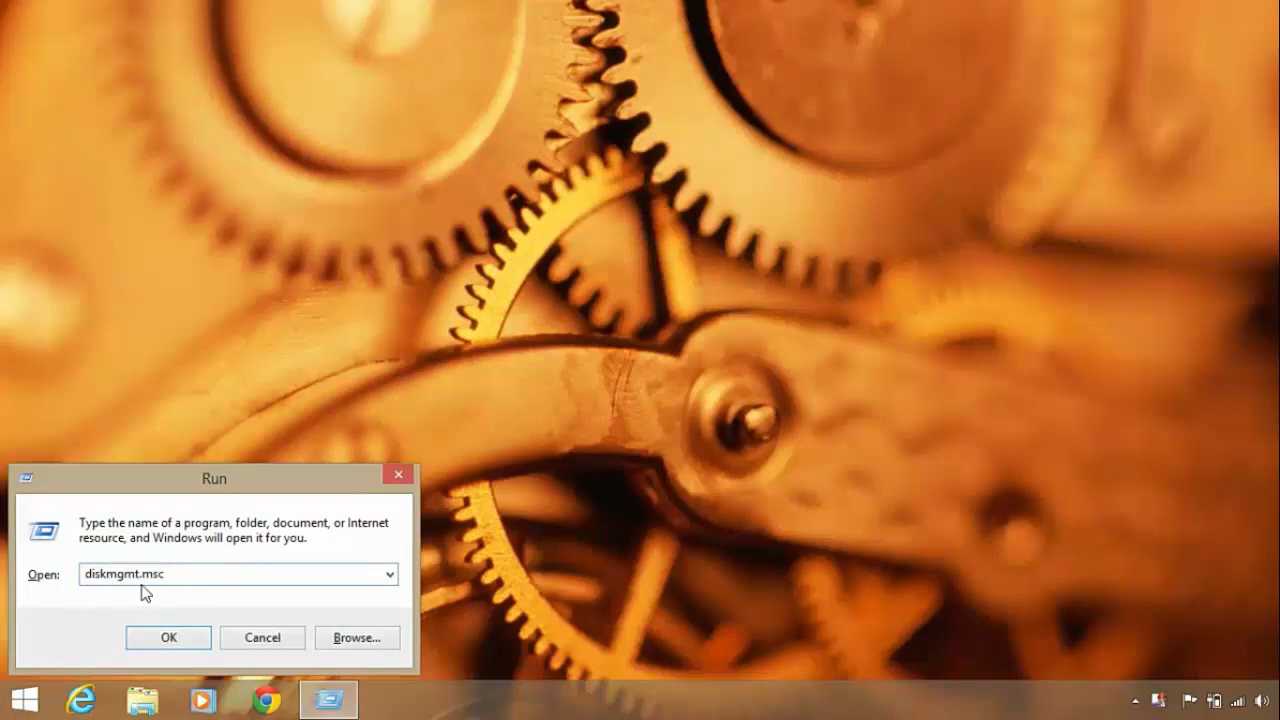
pyautogui.click(179, 638)
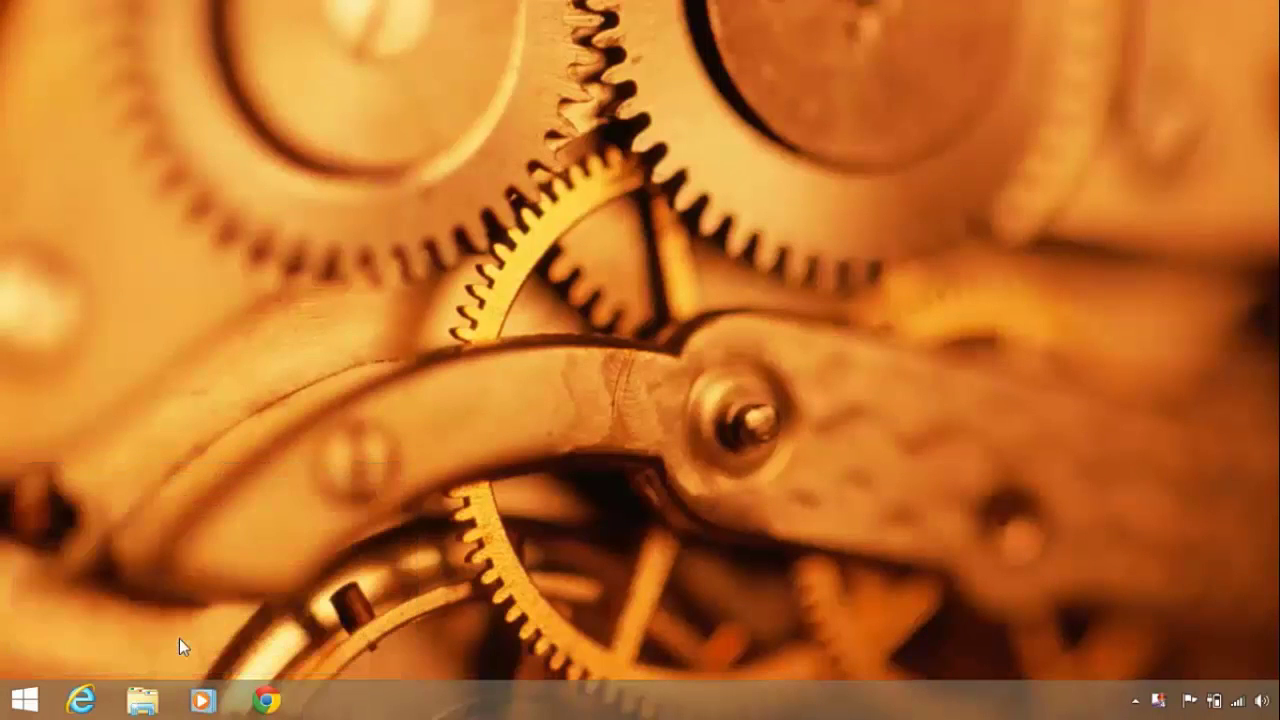
# - Reposition and widen the Disk Management window so every Disk 0 partition is readable, selecting Backup (F:)
pyautogui.moveTo(510, 2); pyautogui.dragTo(658, 167)
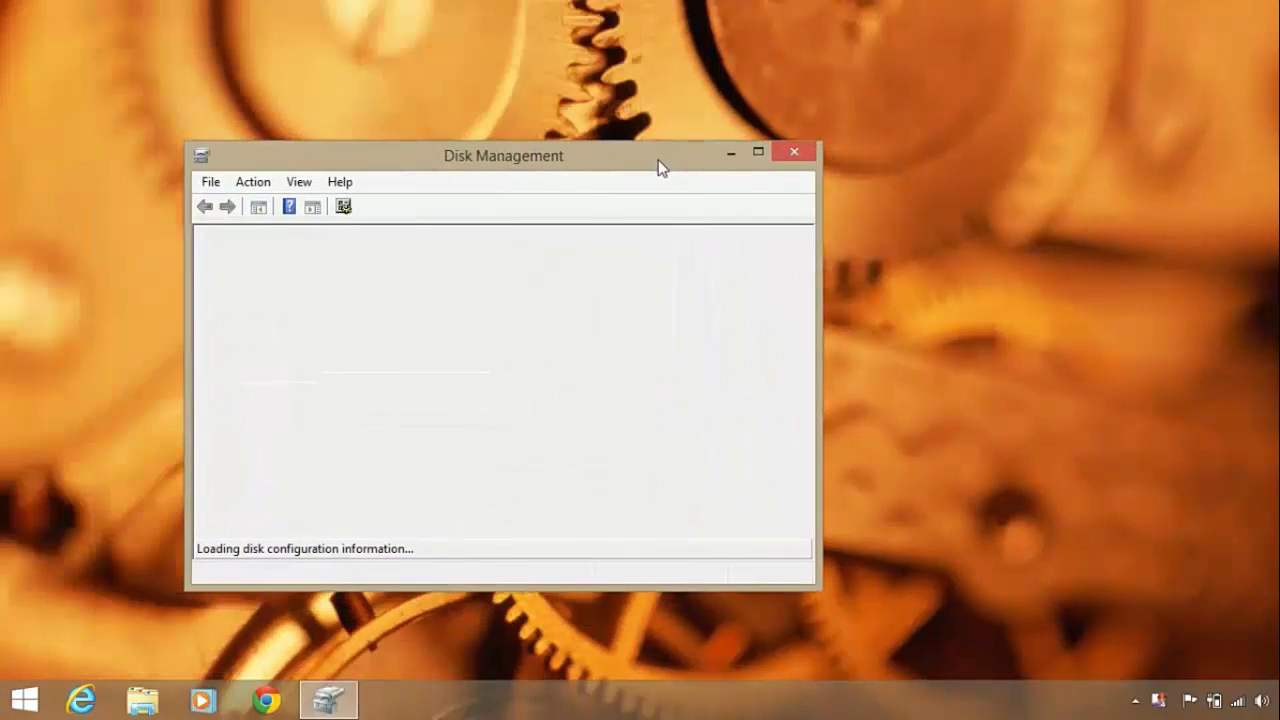
pyautogui.click(757, 153)
pyautogui.press('super+Down')
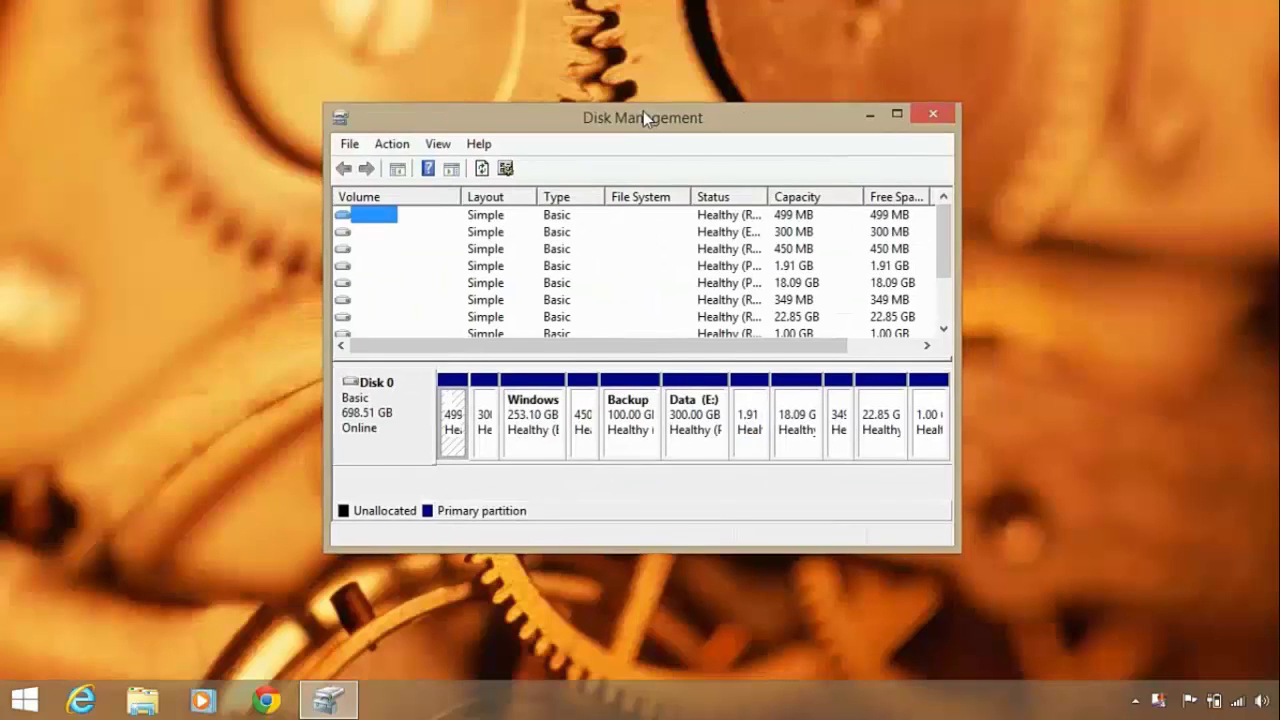
pyautogui.moveTo(643, 111); pyautogui.dragTo(504, 96)
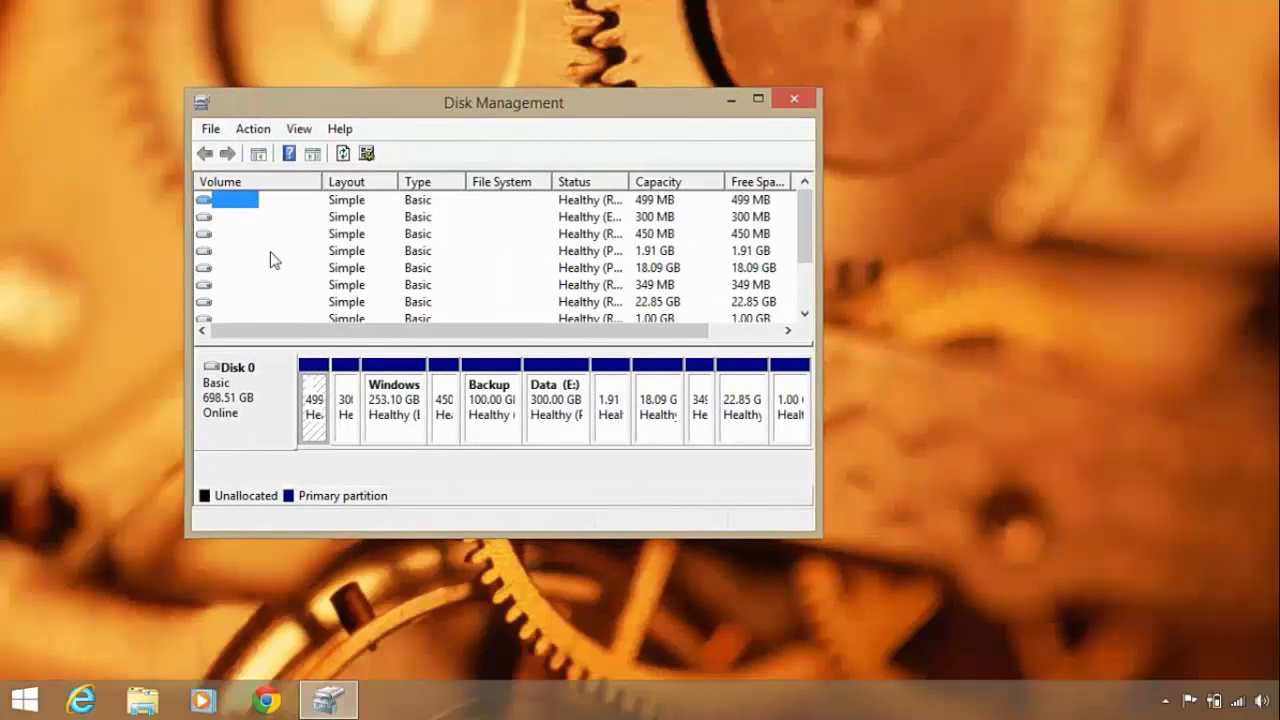
pyautogui.click(220, 272)
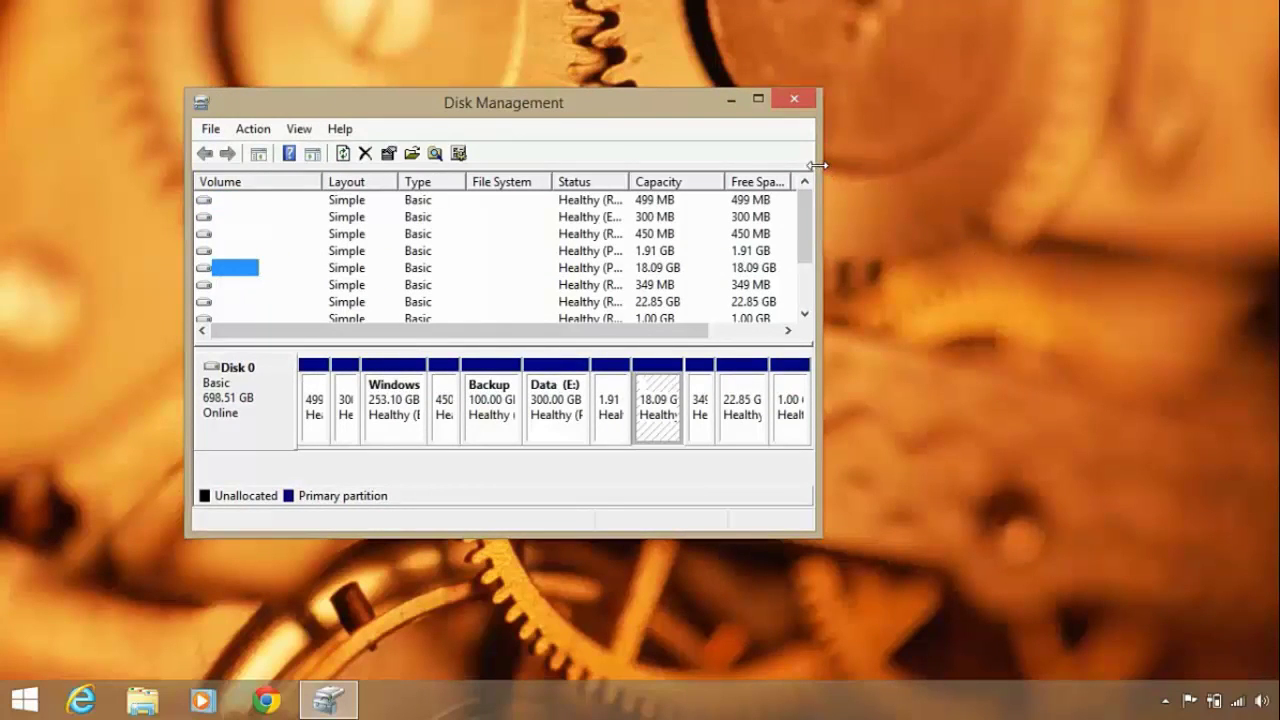
pyautogui.moveTo(818, 165); pyautogui.dragTo(1155, 165)
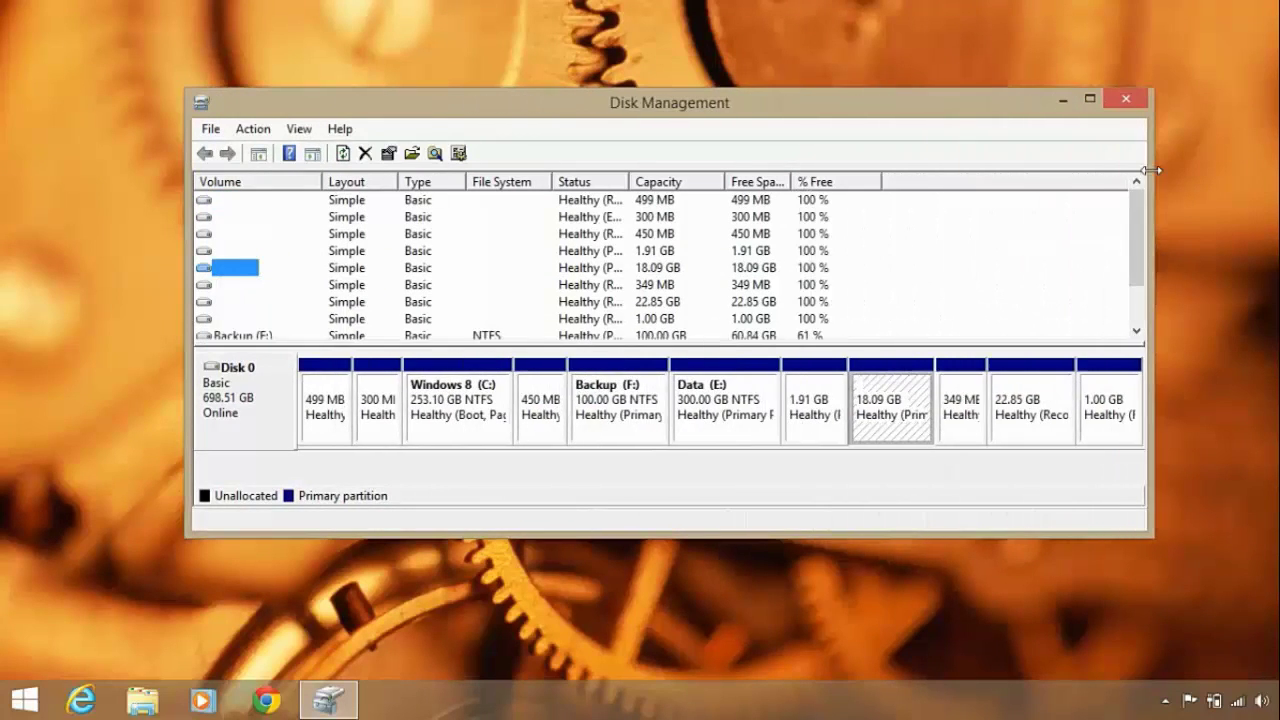
pyautogui.click(592, 408)
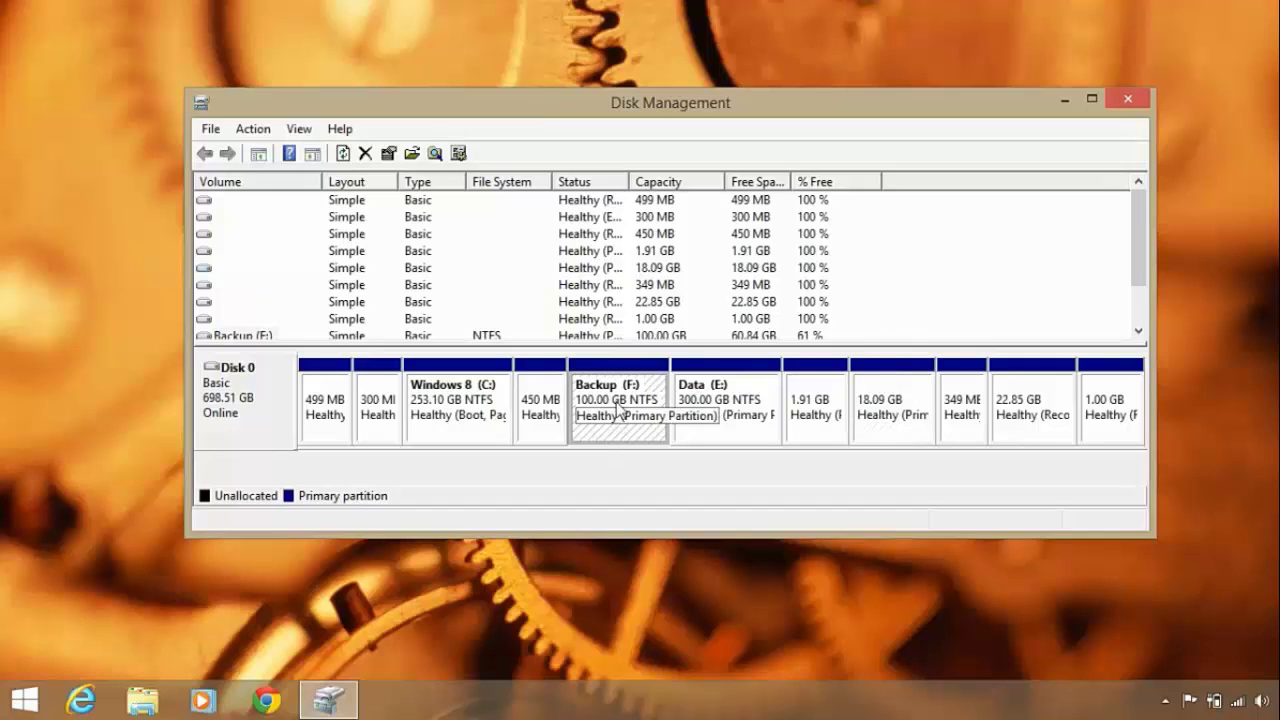
# - Shrink Backup (F:) by 4096 MB to 96.00 GB, leaving 4.00 GB unallocated
pyautogui.rightClick(622, 398)
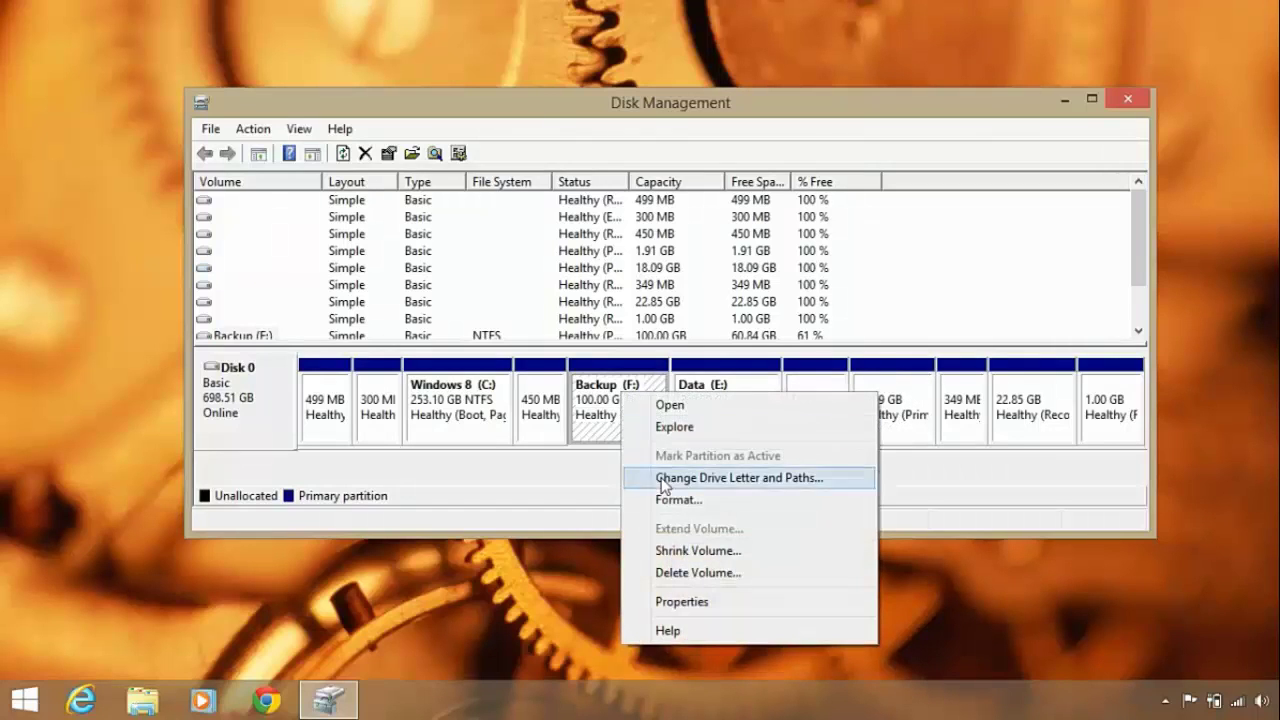
pyautogui.click(765, 552)
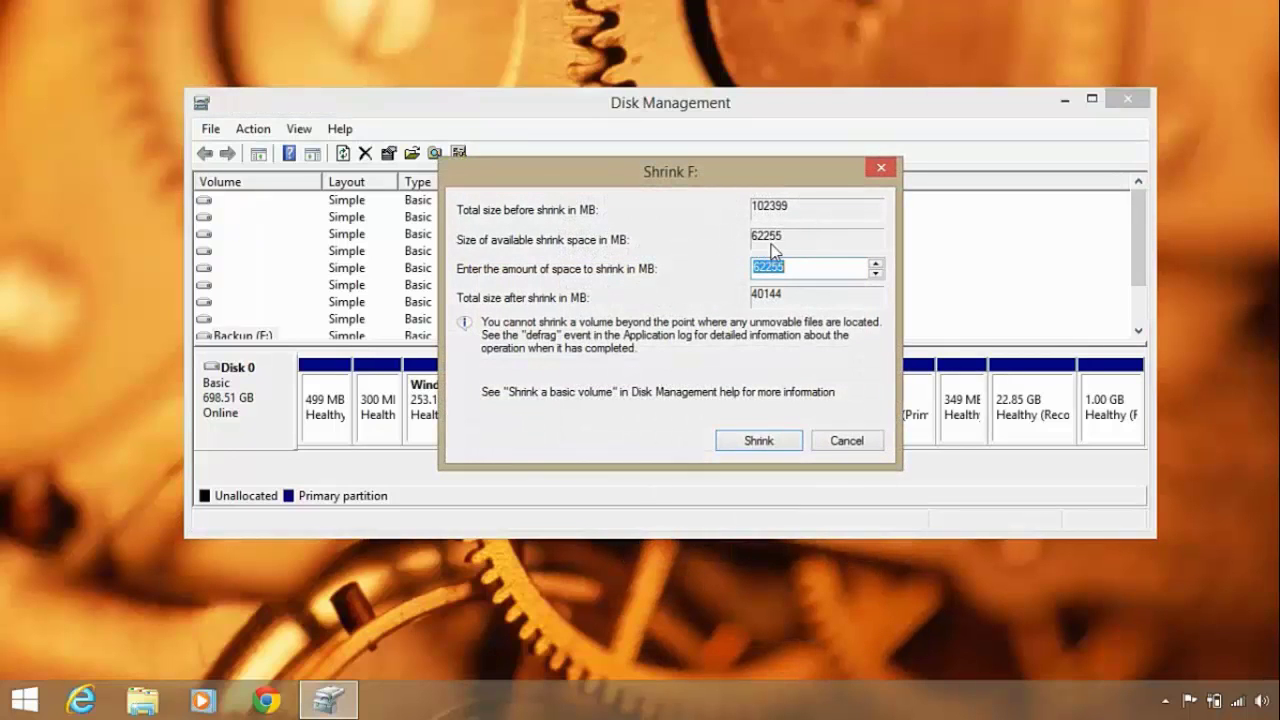
pyautogui.click(802, 269)
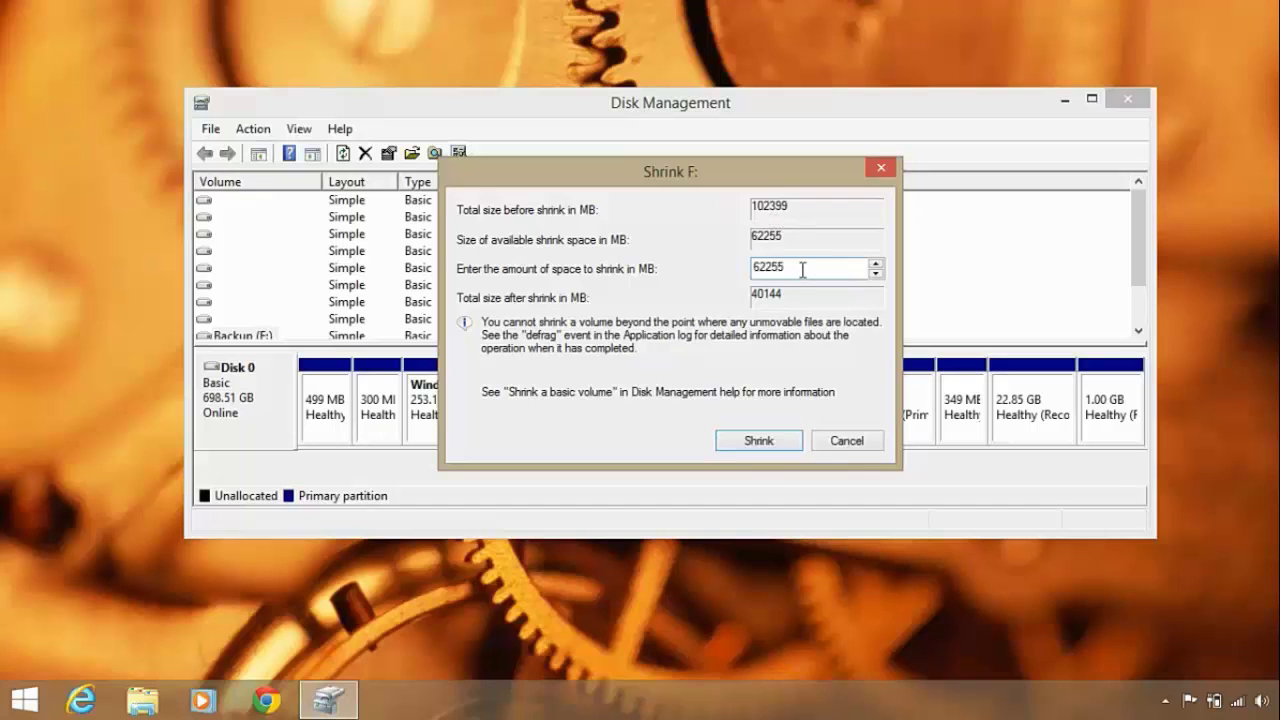
pyautogui.doubleClick(802, 269)
pyautogui.write('4096')
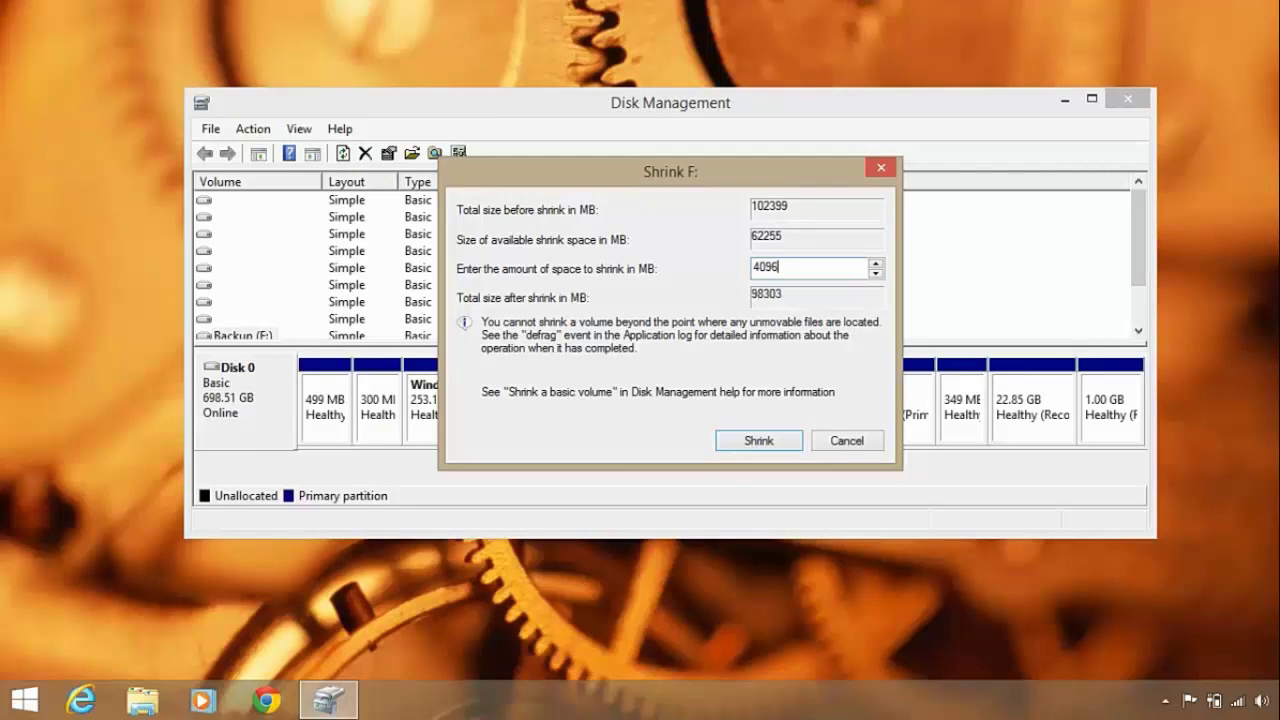
pyautogui.click(767, 446)
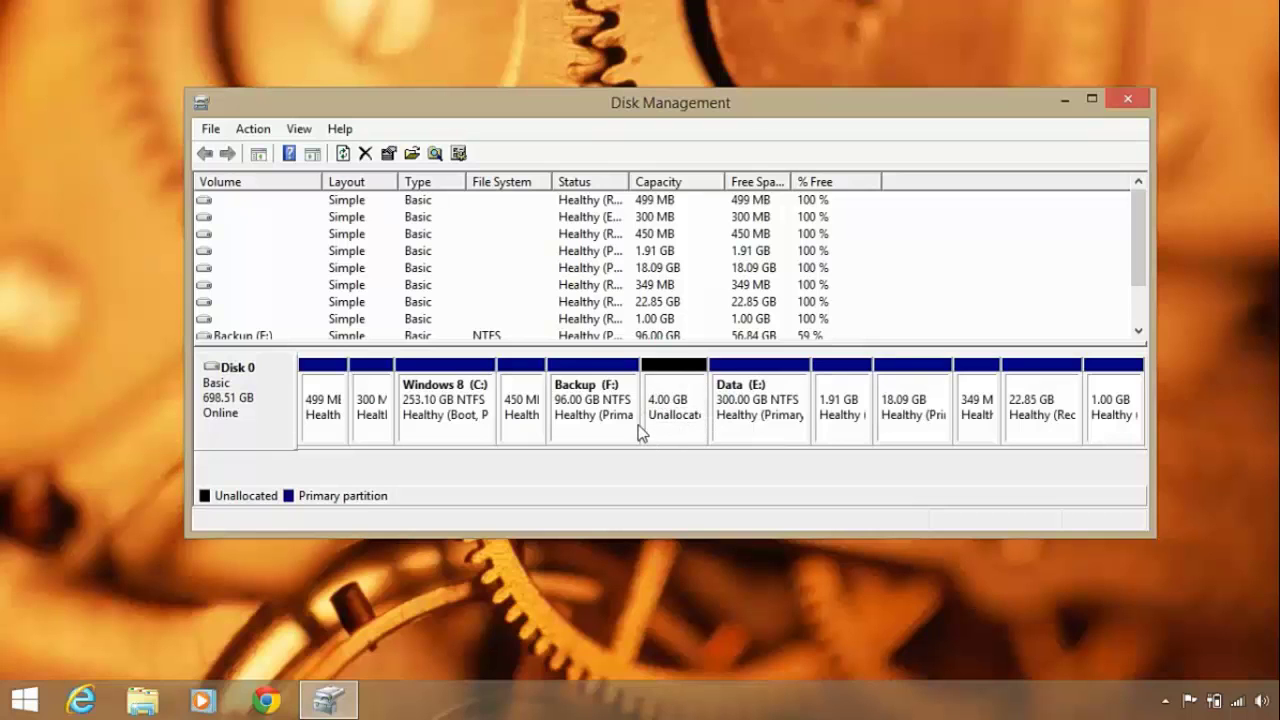
# - Close Disk Management and stop the screen recorder from its notification-area icon
pyautogui.click(1127, 99)
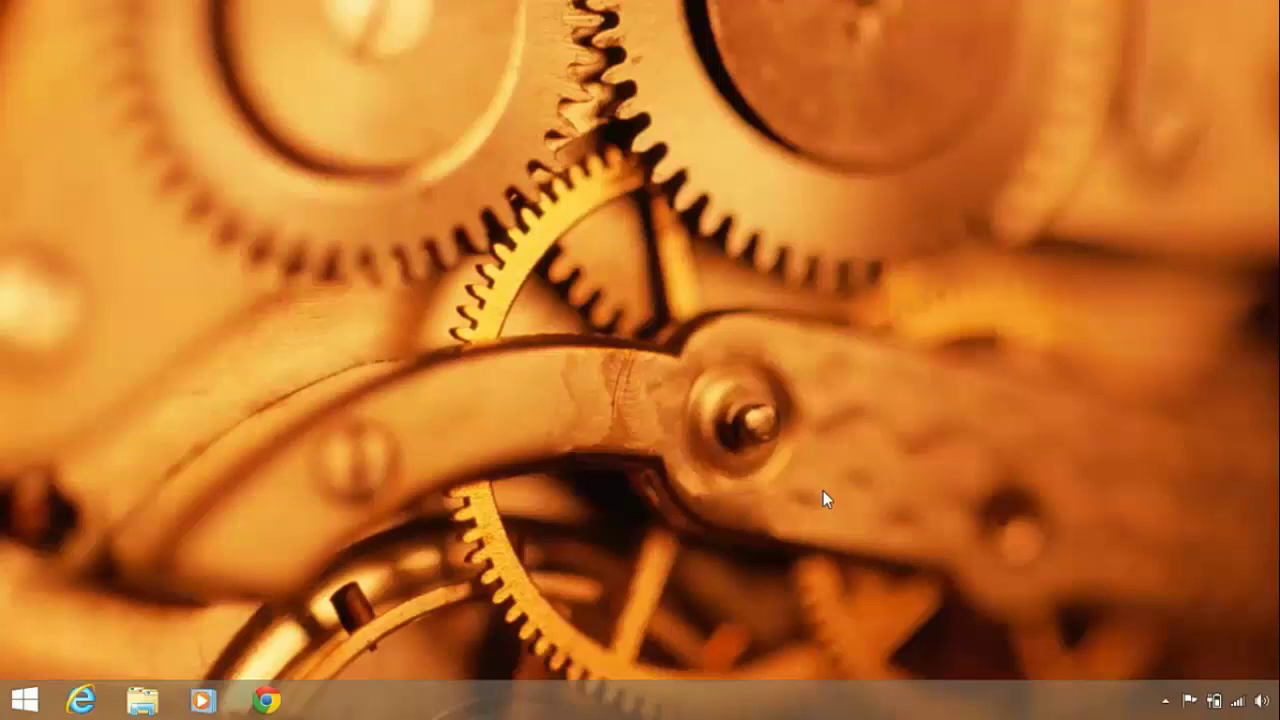
pyautogui.click(1166, 700)
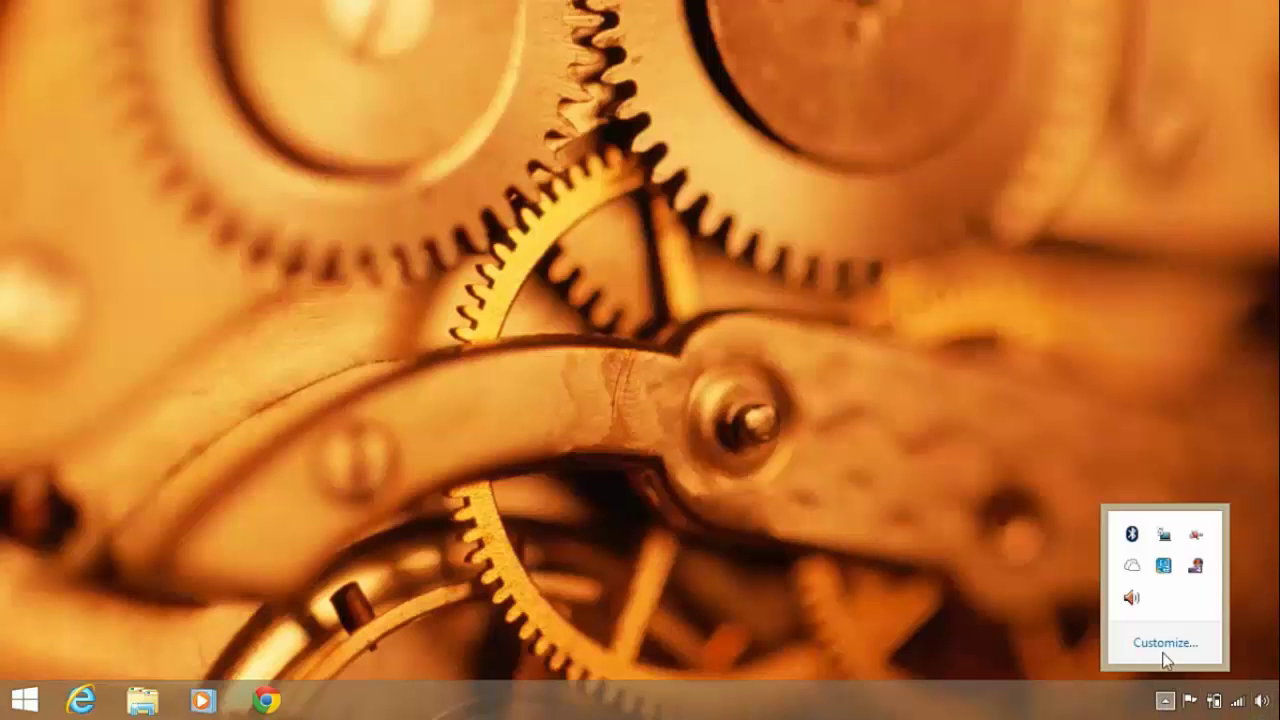
pyautogui.rightClick(1200, 578)
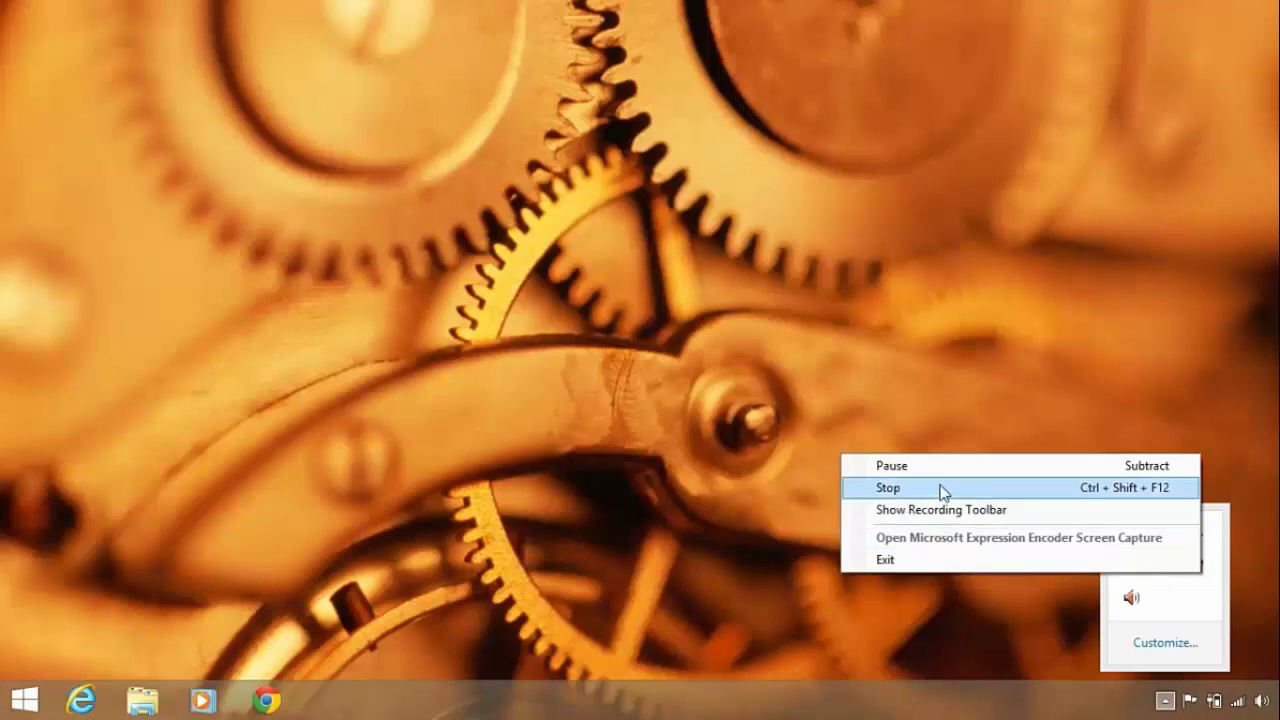
pyautogui.click(943, 489)
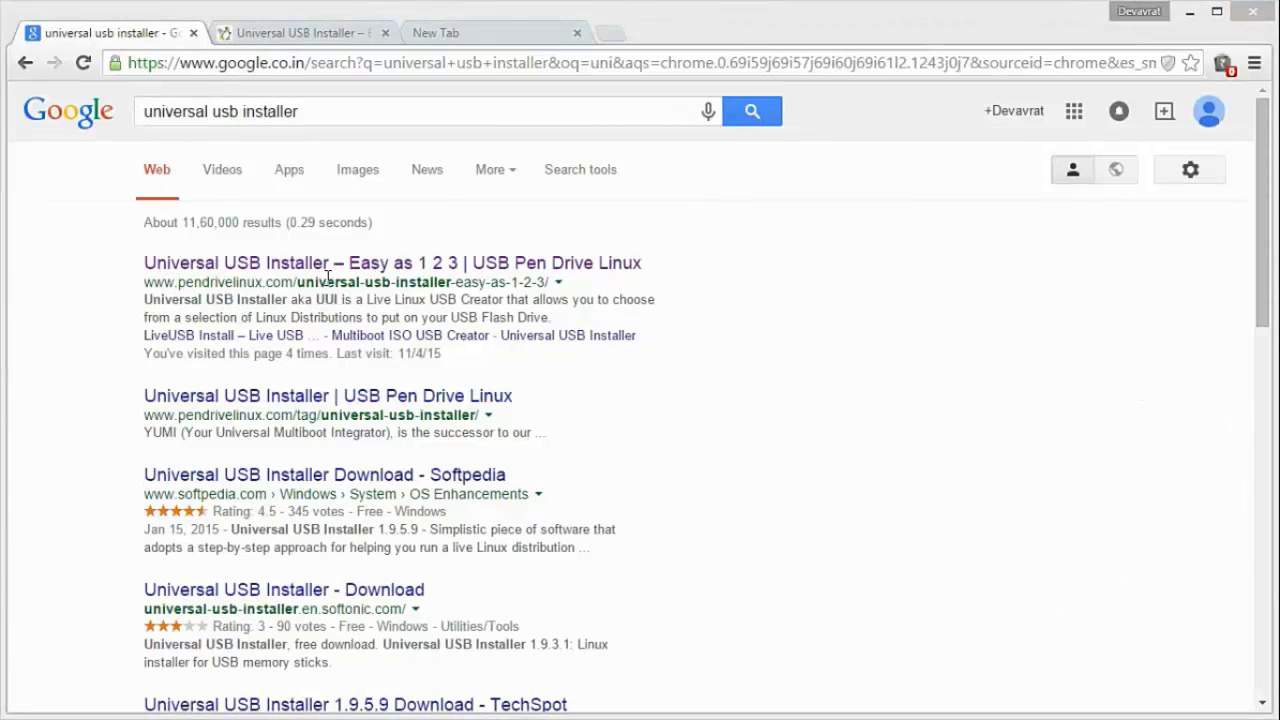
# - Open the pendrivelinux.com result and request Universal-USB-Installer-1.9.5.9.exe, cancelling the duplicate download
pyautogui.middleClick(258, 268)
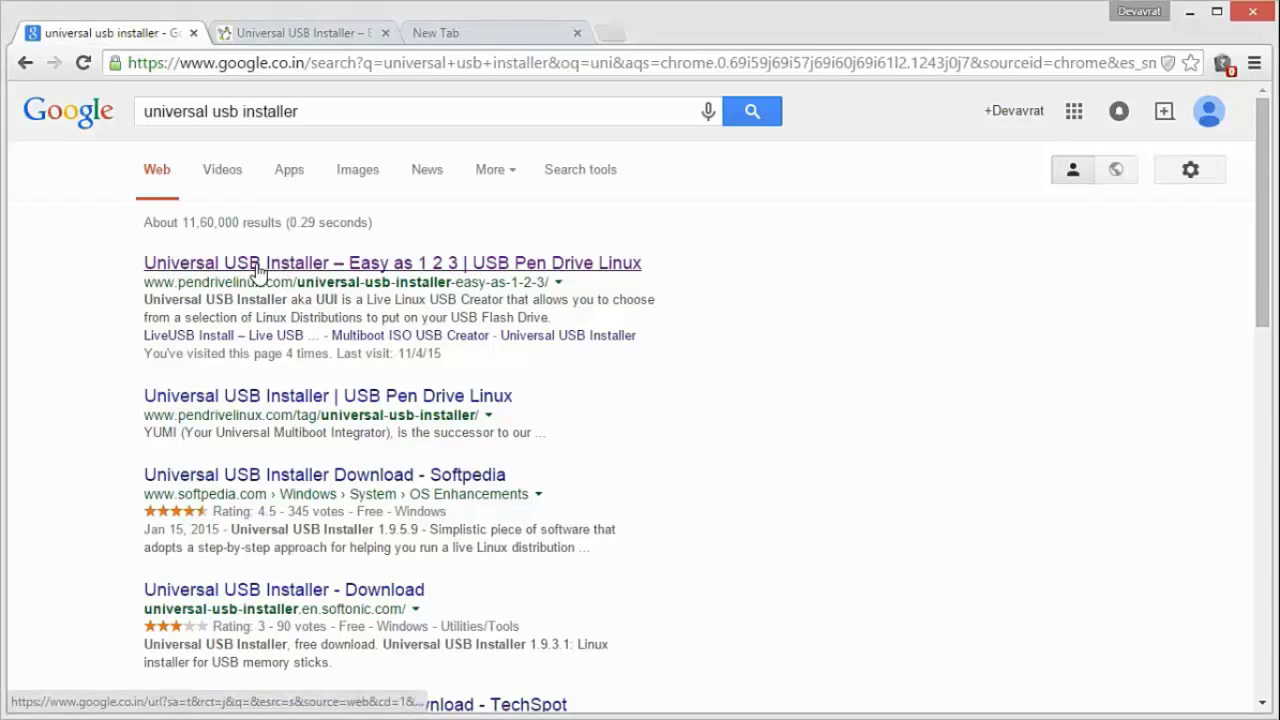
pyautogui.click(334, 40)
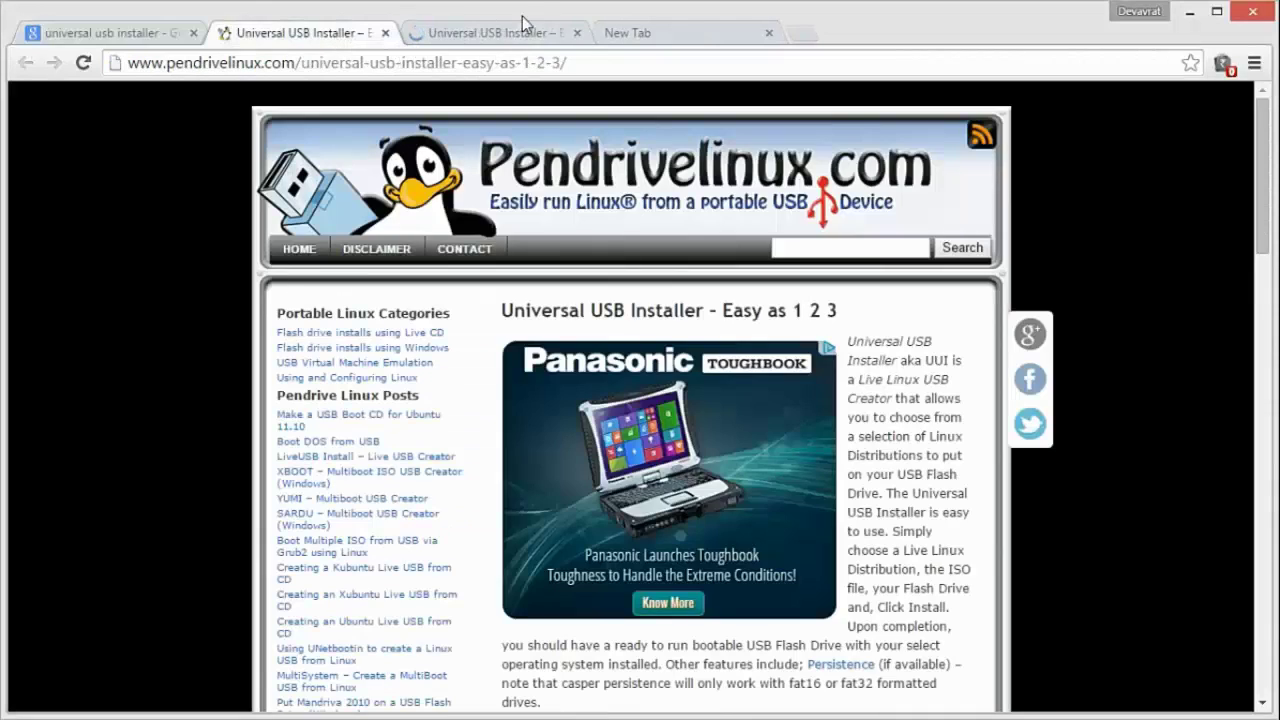
pyautogui.click(577, 33)
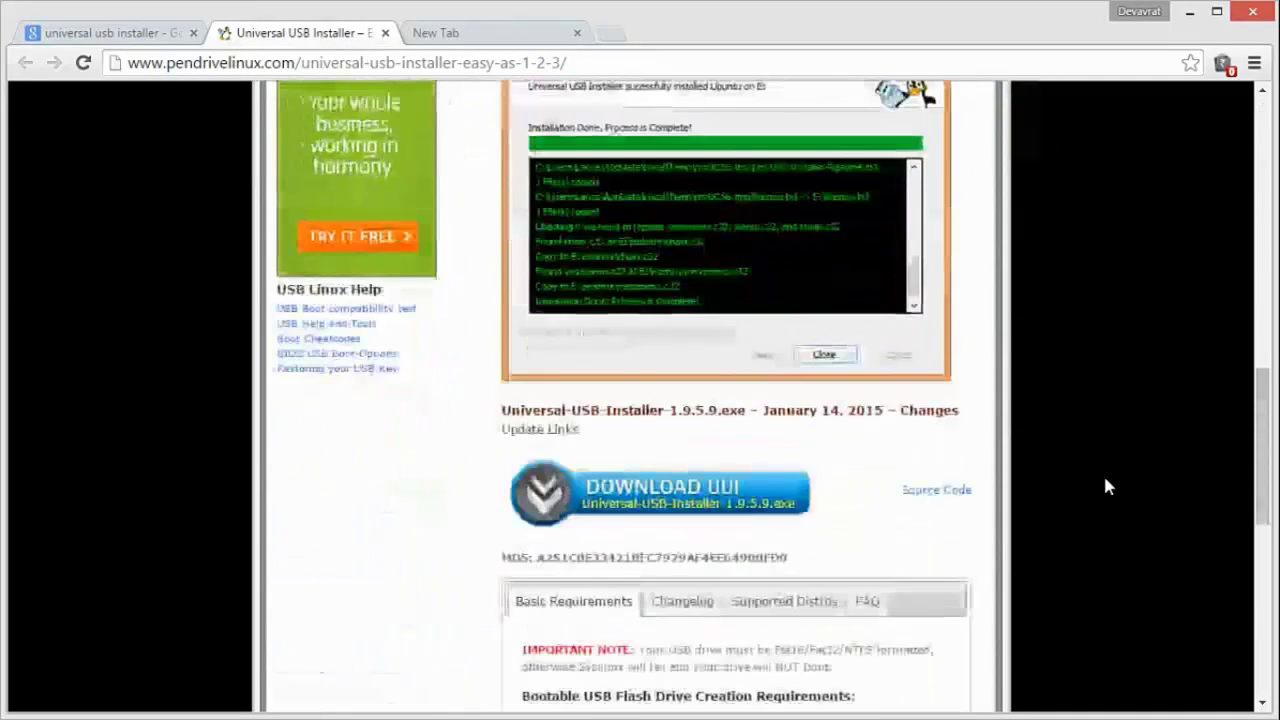
pyautogui.click(680, 502)
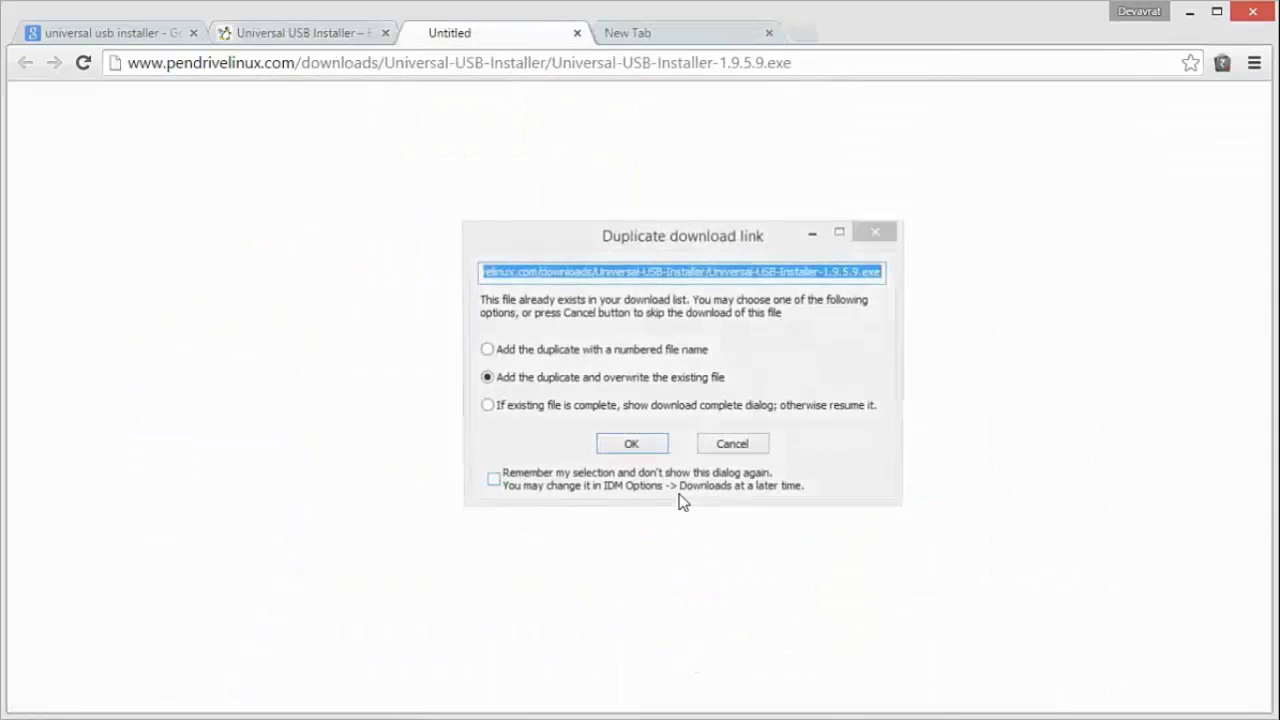
pyautogui.click(734, 446)
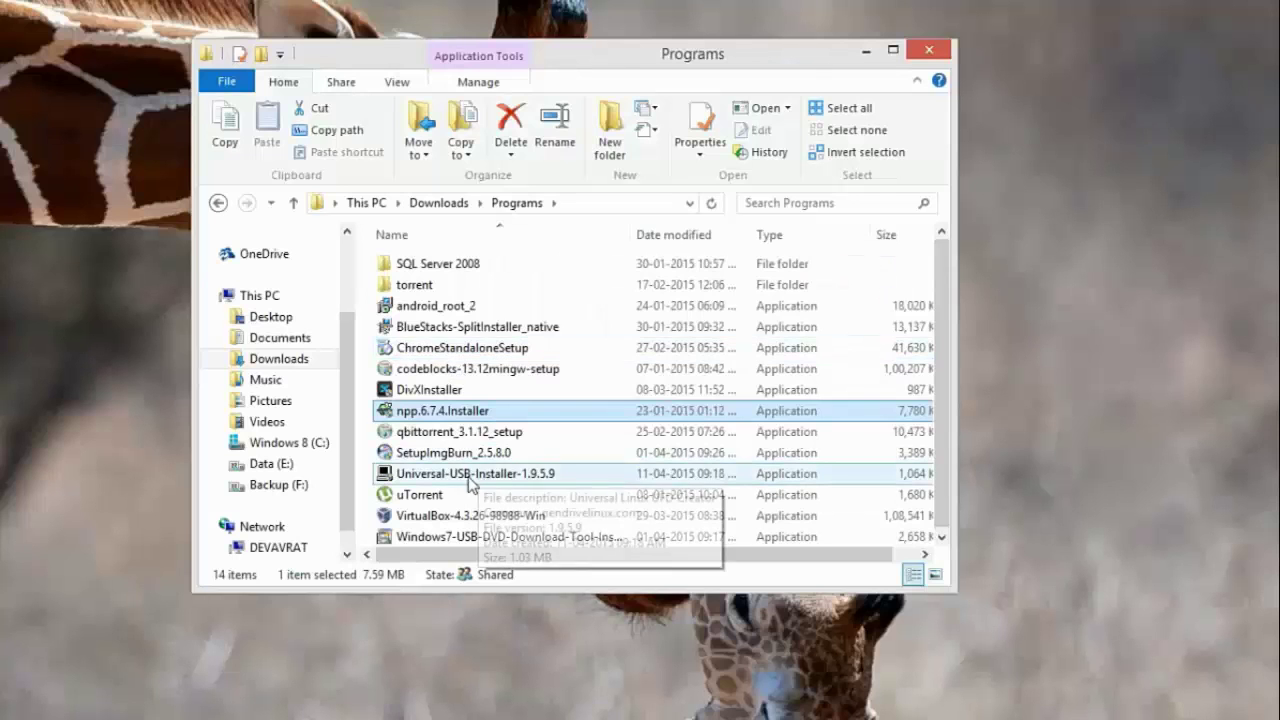
# - Launch Universal-USB-Installer-1.9.5.9, accept the licence, and choose Ubuntu as the distribution
pyautogui.click(470, 478)
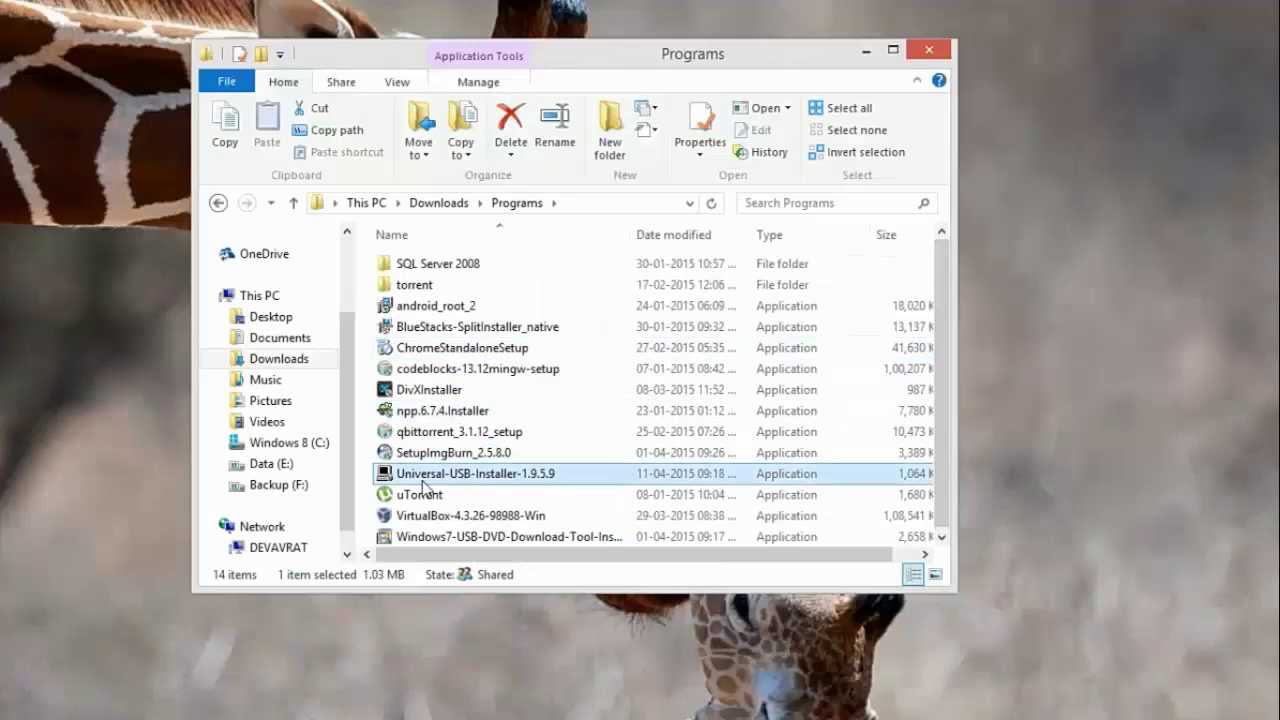
pyautogui.doubleClick(458, 483)
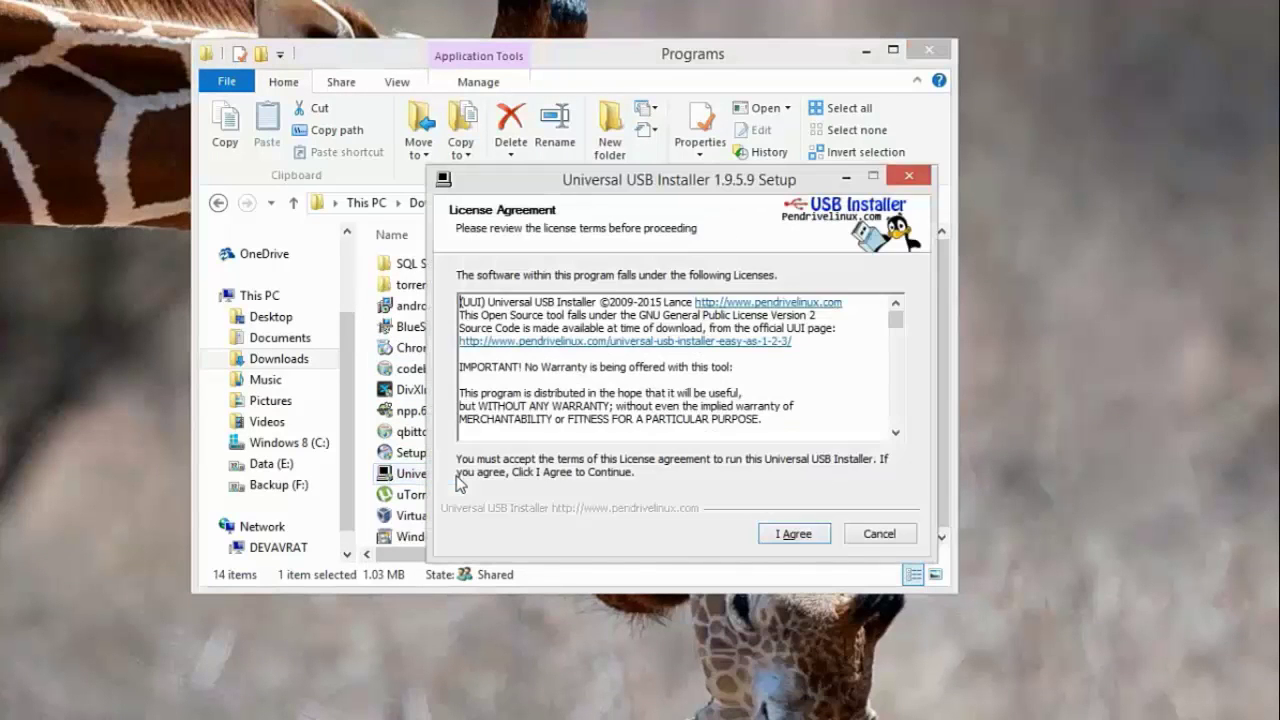
pyautogui.click(800, 532)
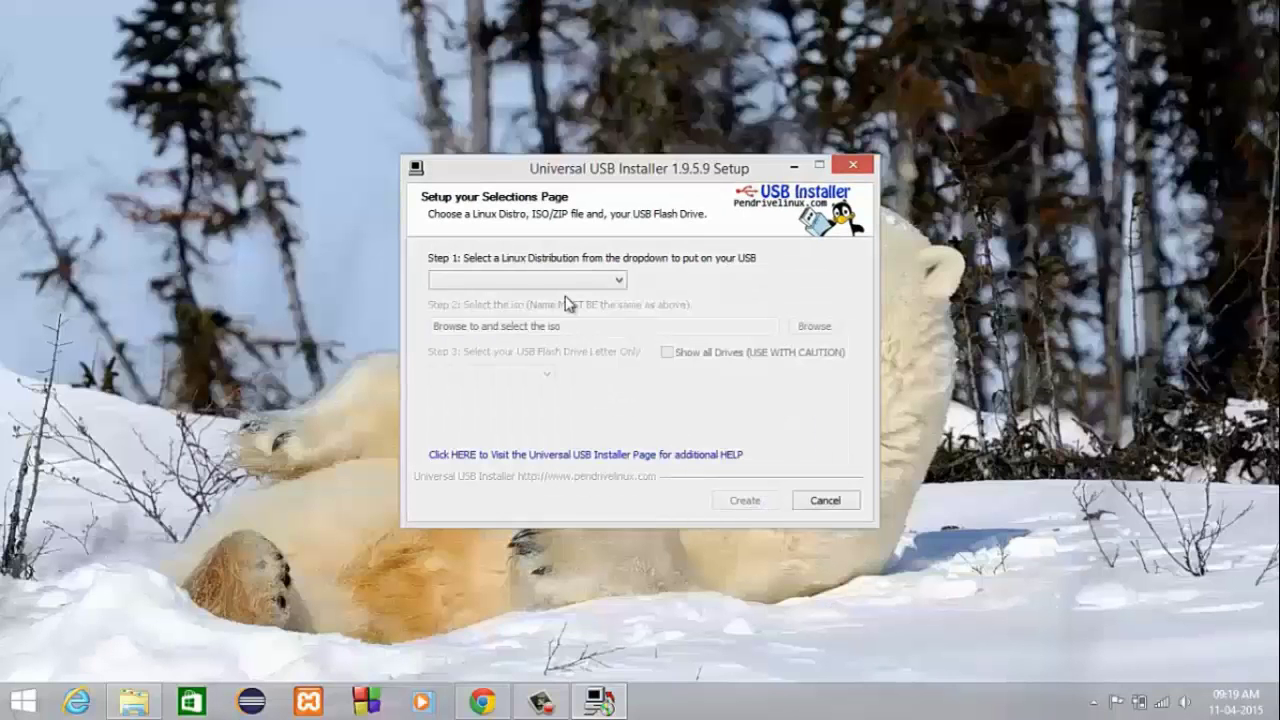
pyautogui.click(607, 282)
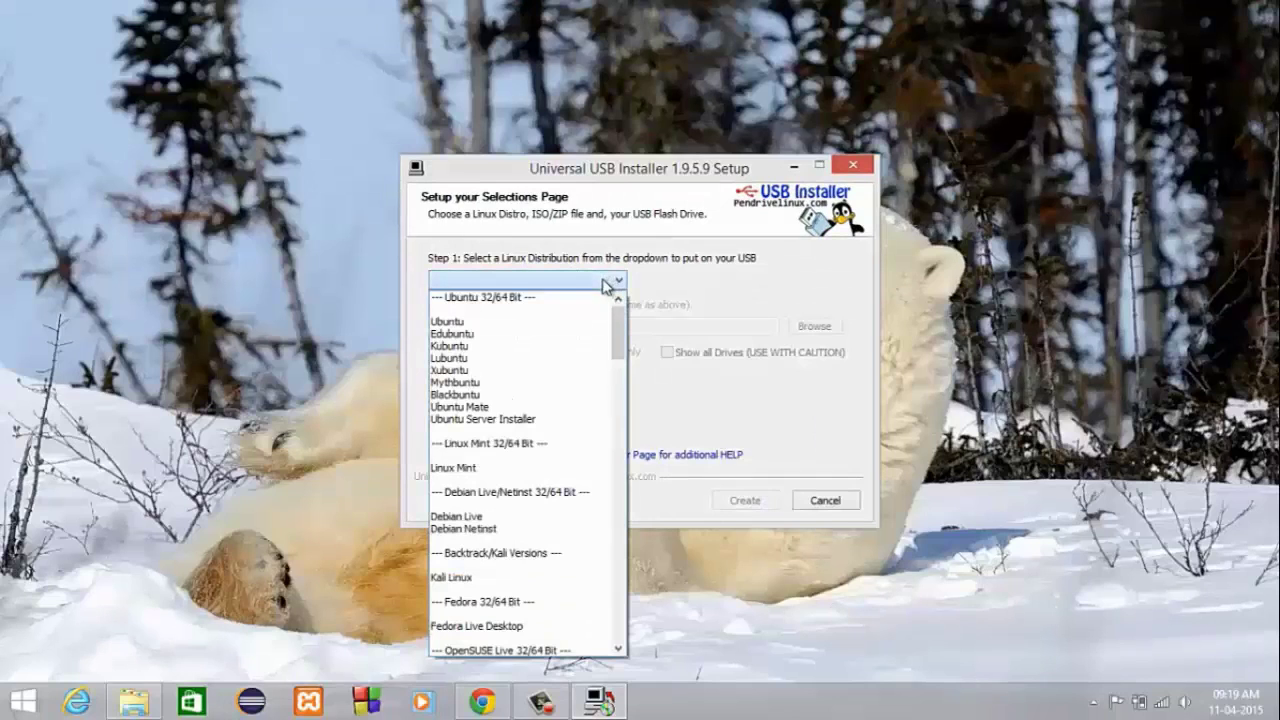
pyautogui.click(548, 330)
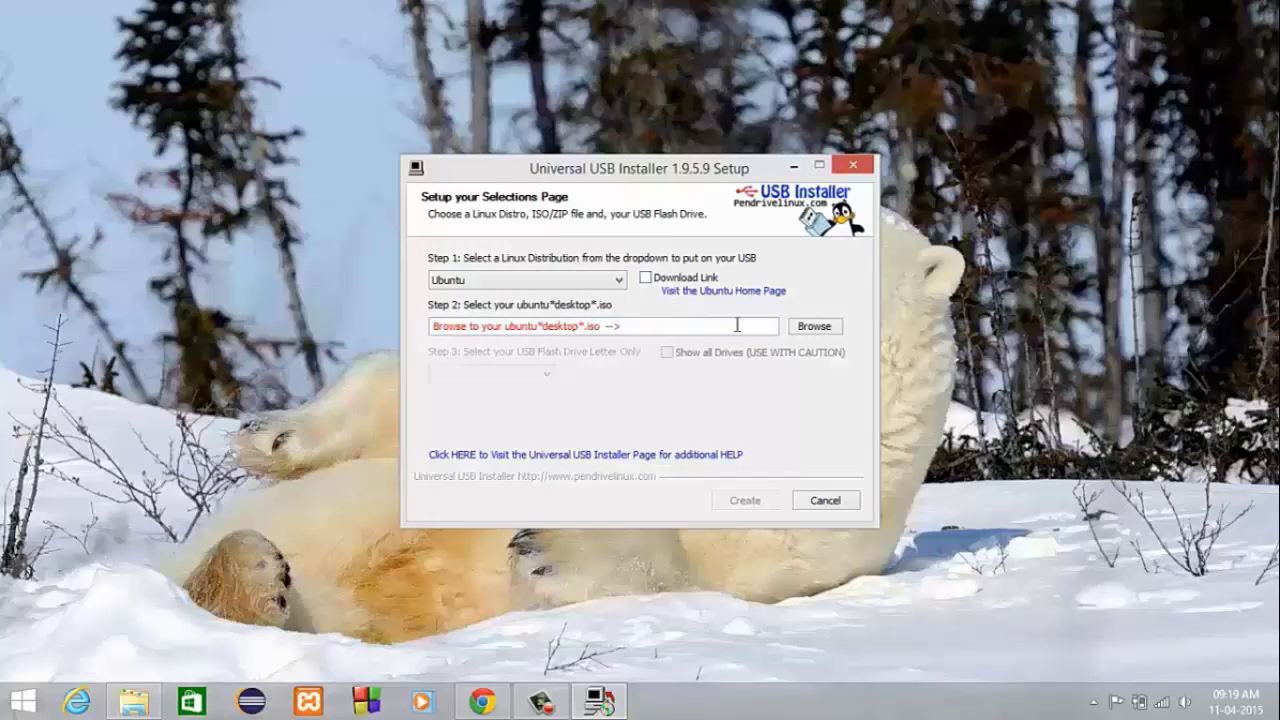
# - Select ubuntu-14.04-desktop-amd64.iso as the image and D:\ UUI 15GB as the target drive
pyautogui.click(815, 328)
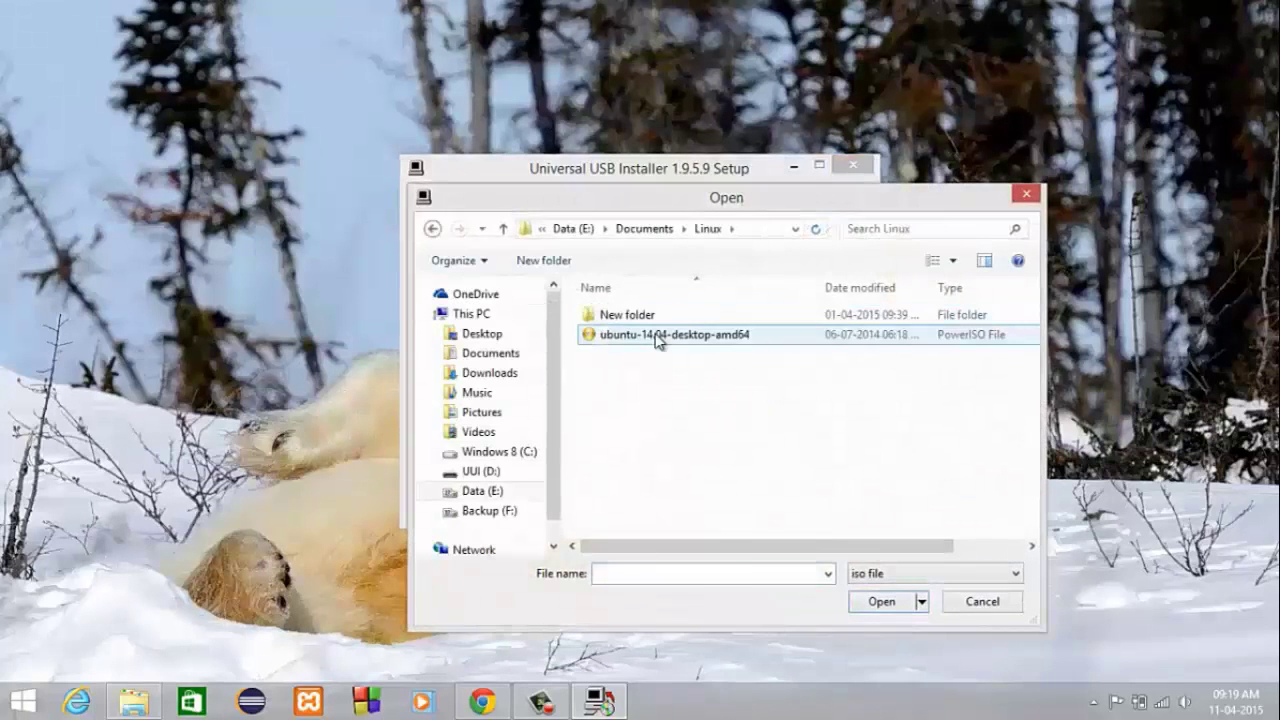
pyautogui.click(660, 336)
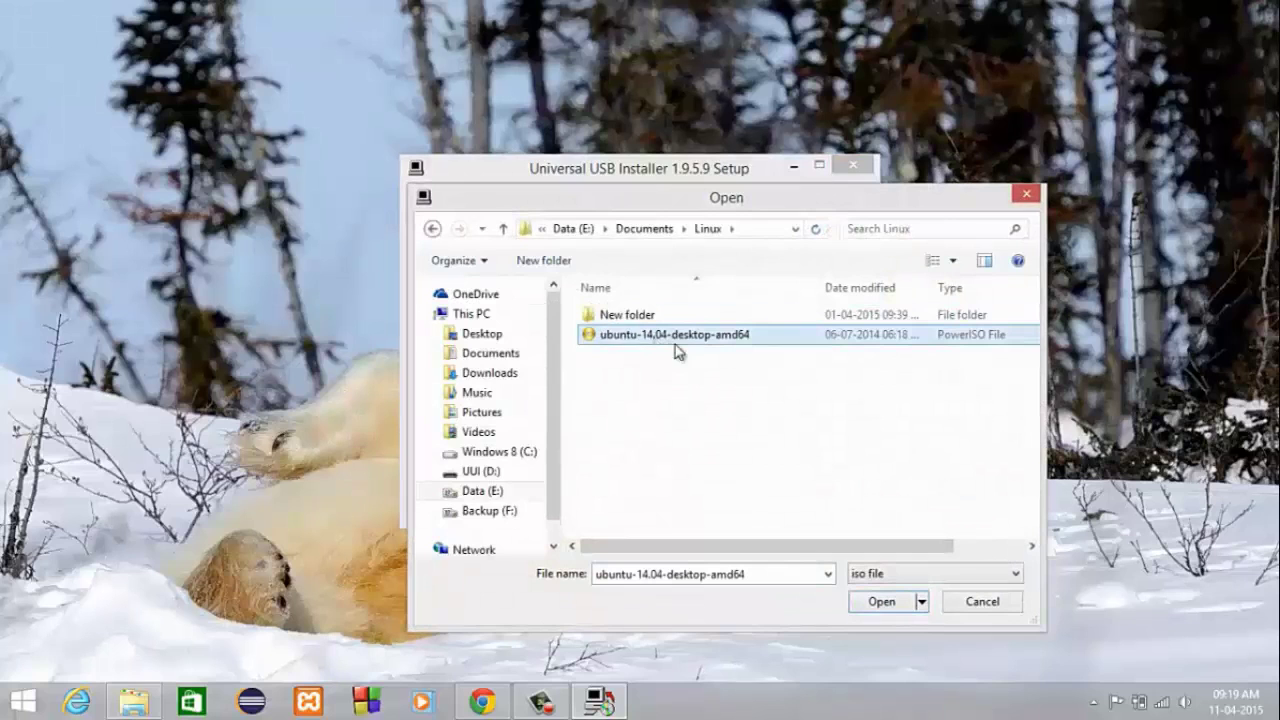
pyautogui.click(881, 600)
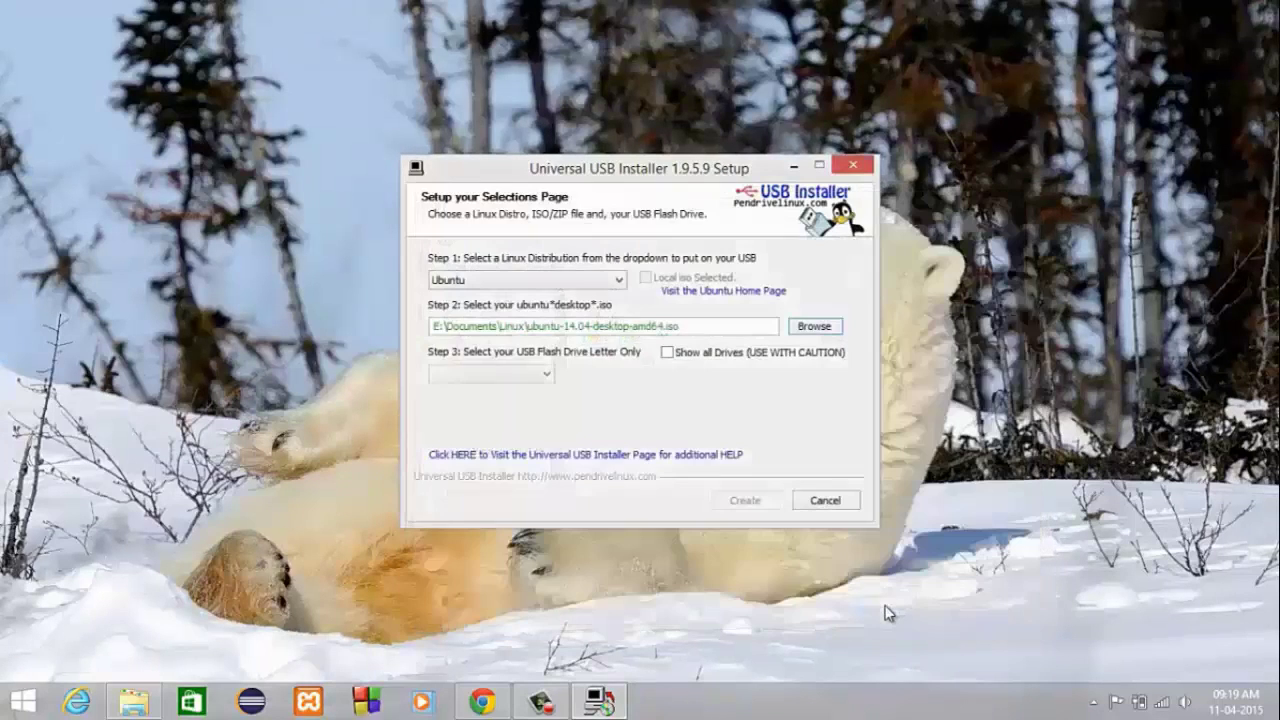
pyautogui.click(547, 374)
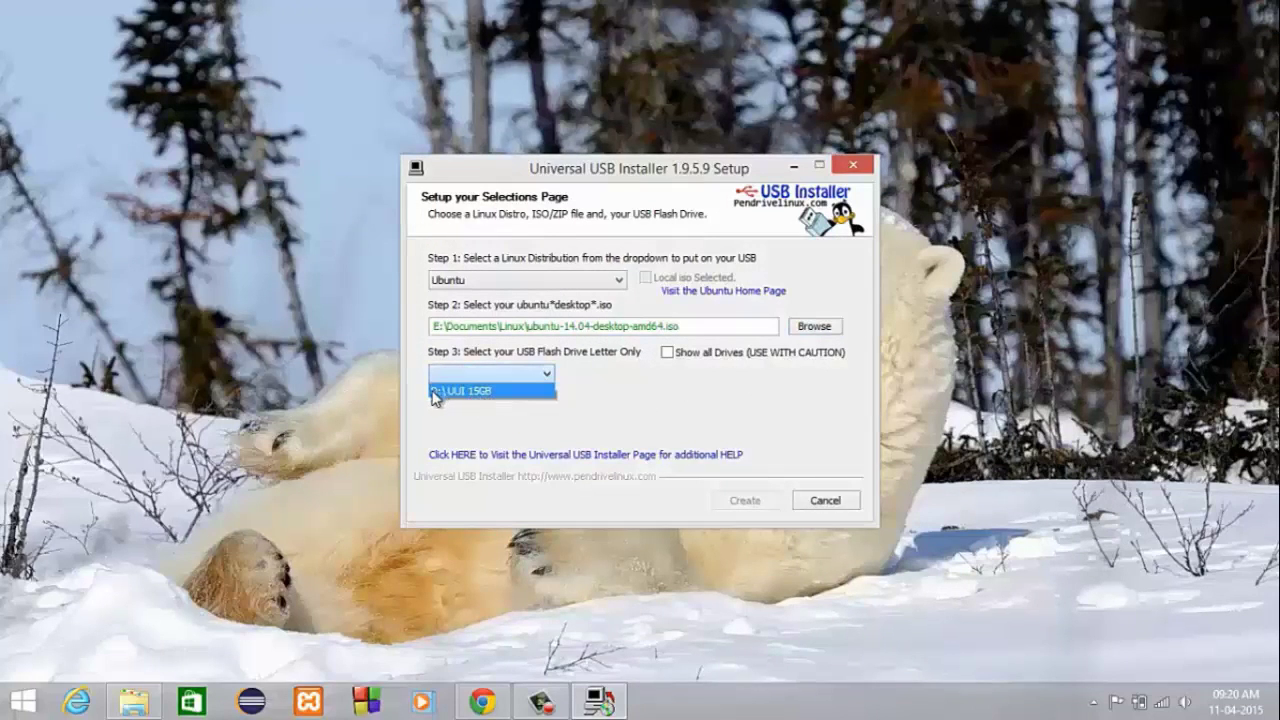
pyautogui.click(506, 393)
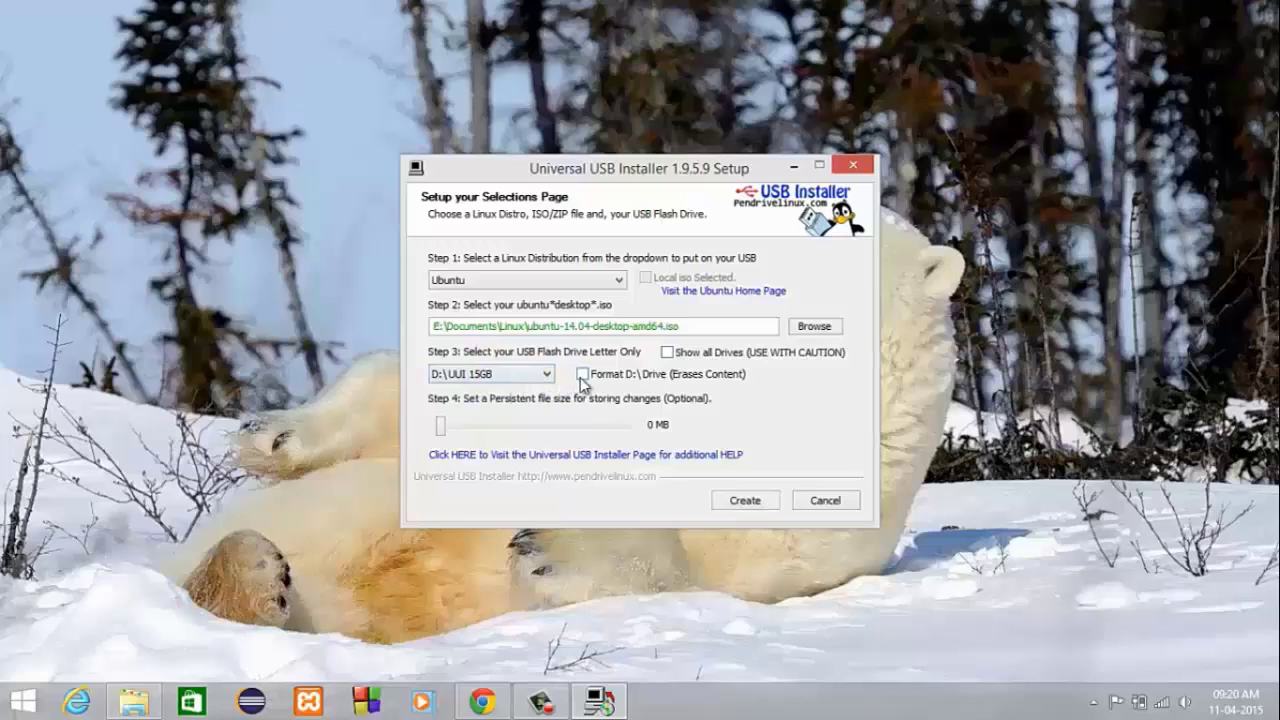
# - Enable Fat32 formatting of D: and start writing Ubuntu 14.04 to it, confirming the format
pyautogui.click(582, 375)
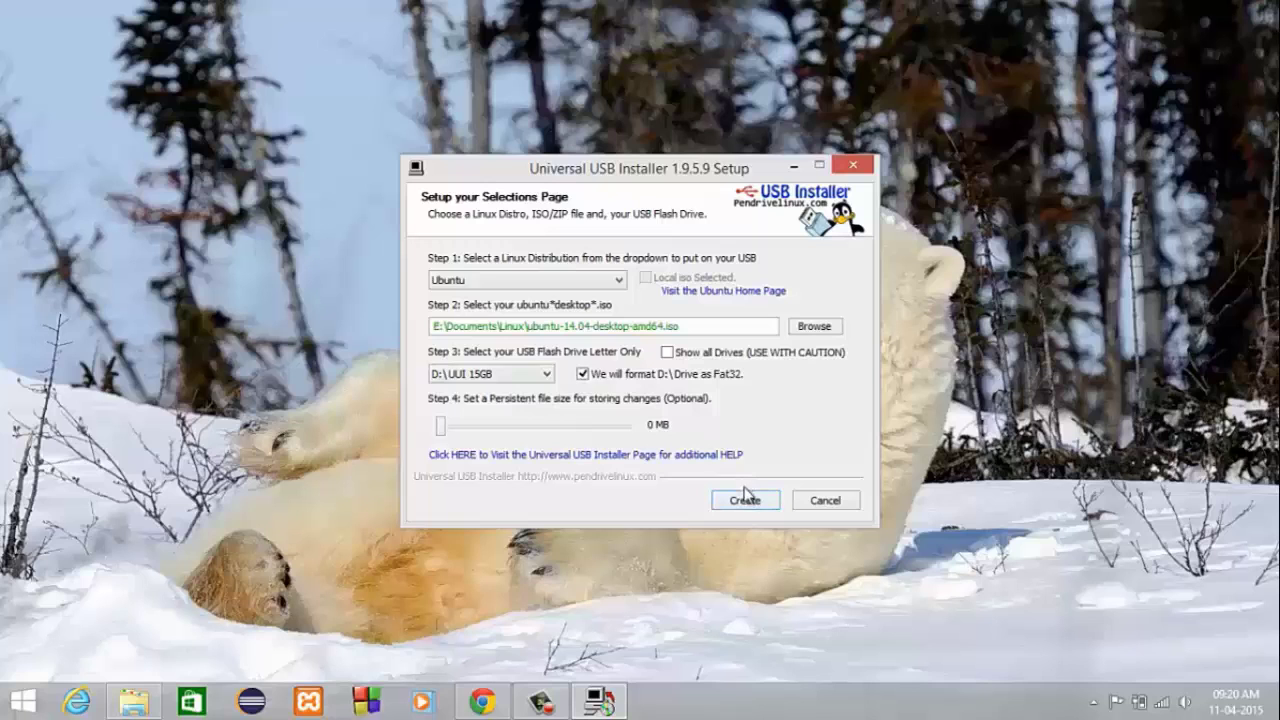
pyautogui.click(745, 500)
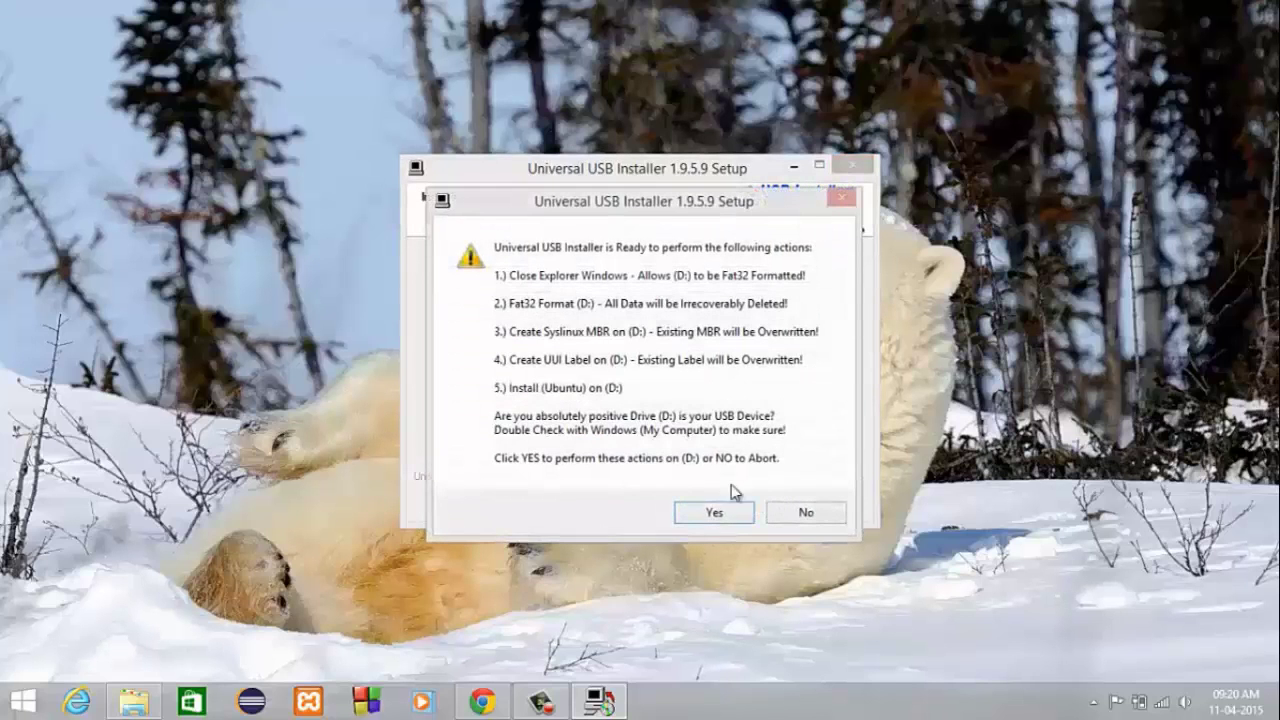
pyautogui.click(714, 510)
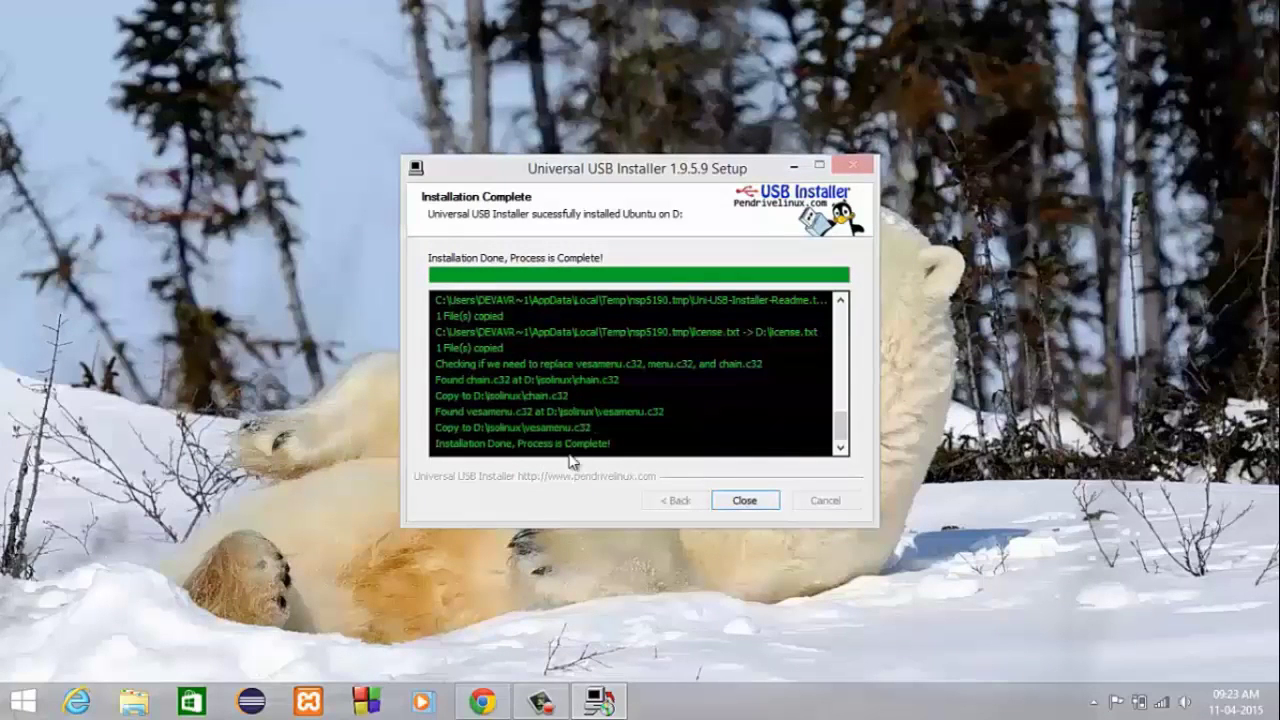
# - Close the finished USB installer and move from the BIOS Advanced tab to the Boot tab
pyautogui.click(740, 501)
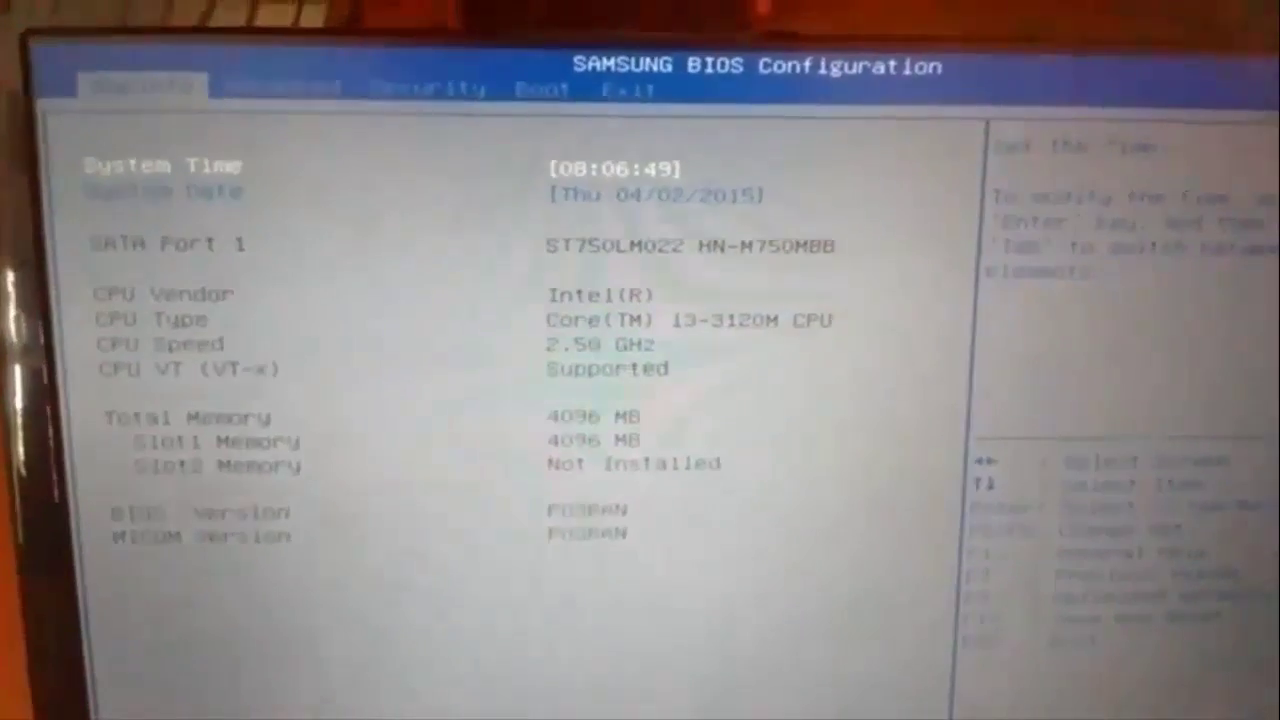
pyautogui.press('Right')
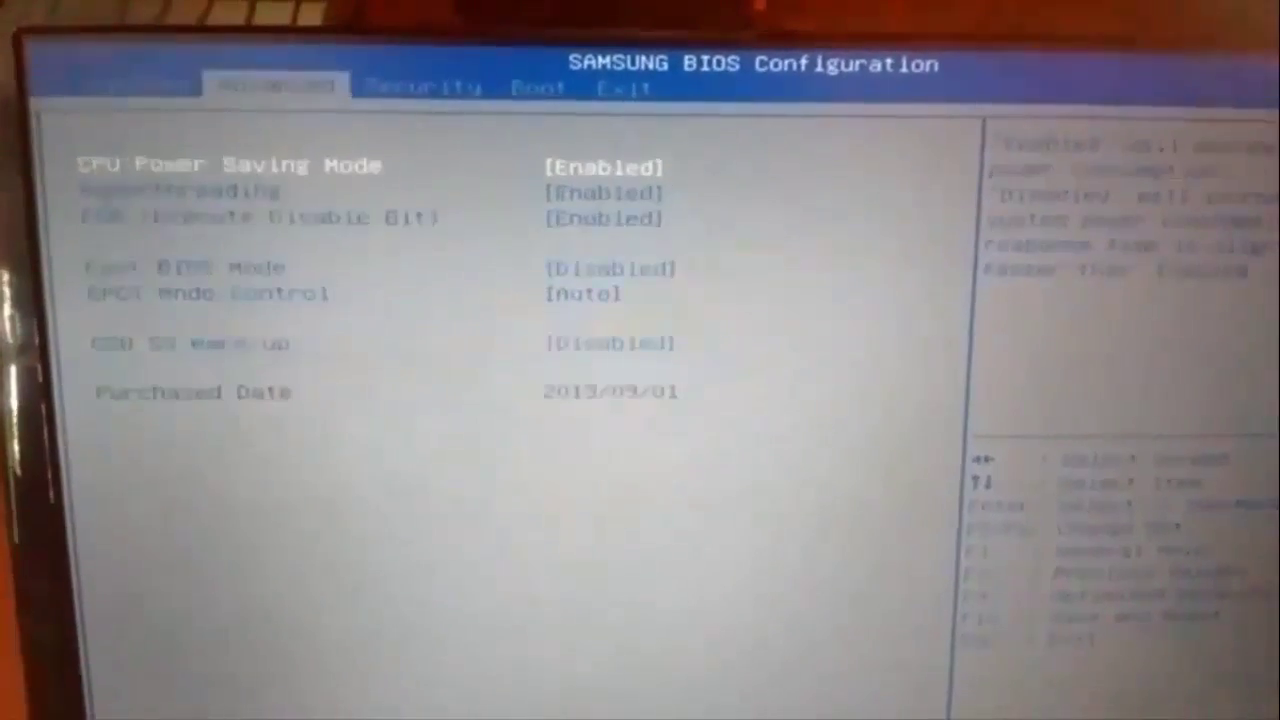
pyautogui.press('Right')
pyautogui.press('Right')
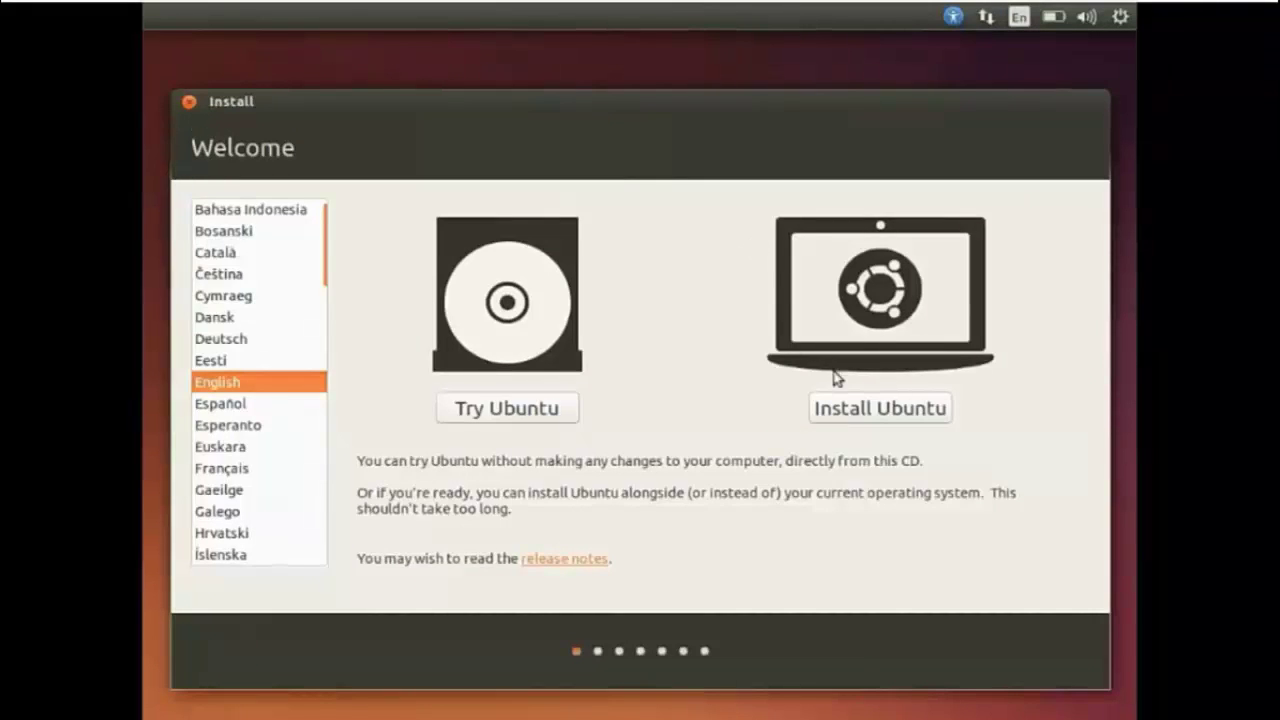
# - Begin Install Ubuntu, pass the preparation checks, and choose 'Something else' for manual partitioning
pyautogui.click(854, 410)
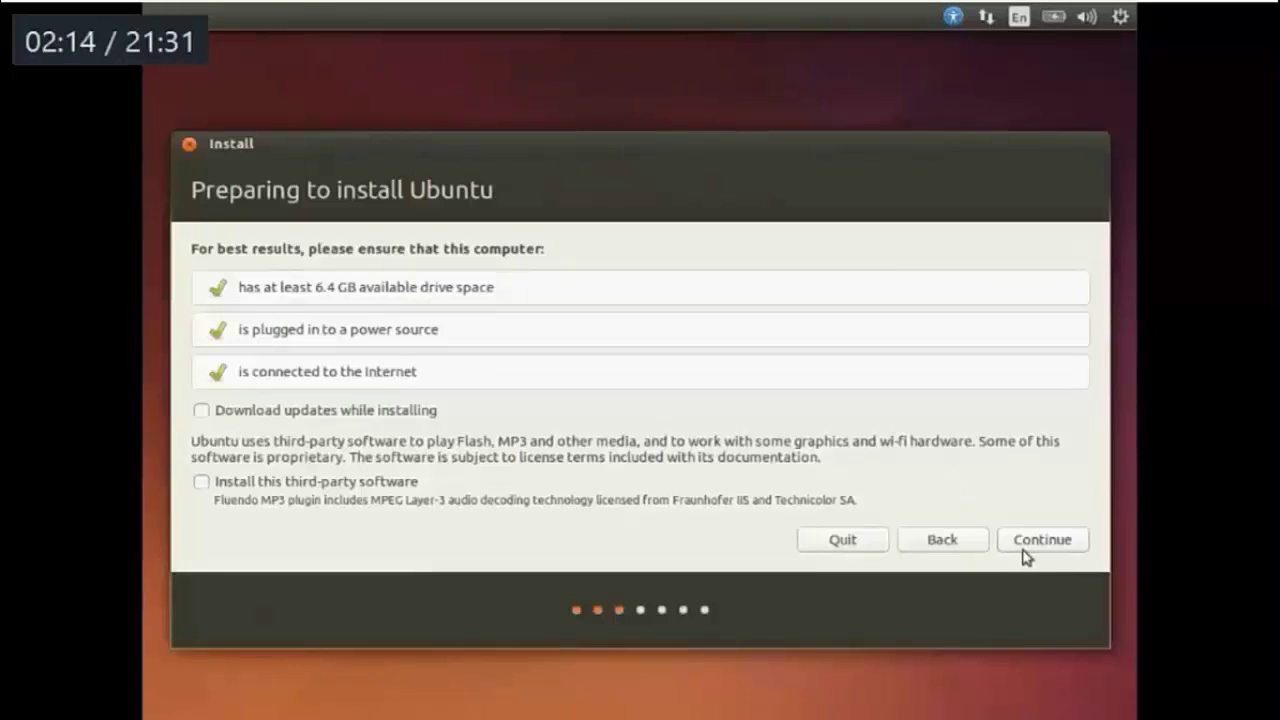
pyautogui.click(1024, 551)
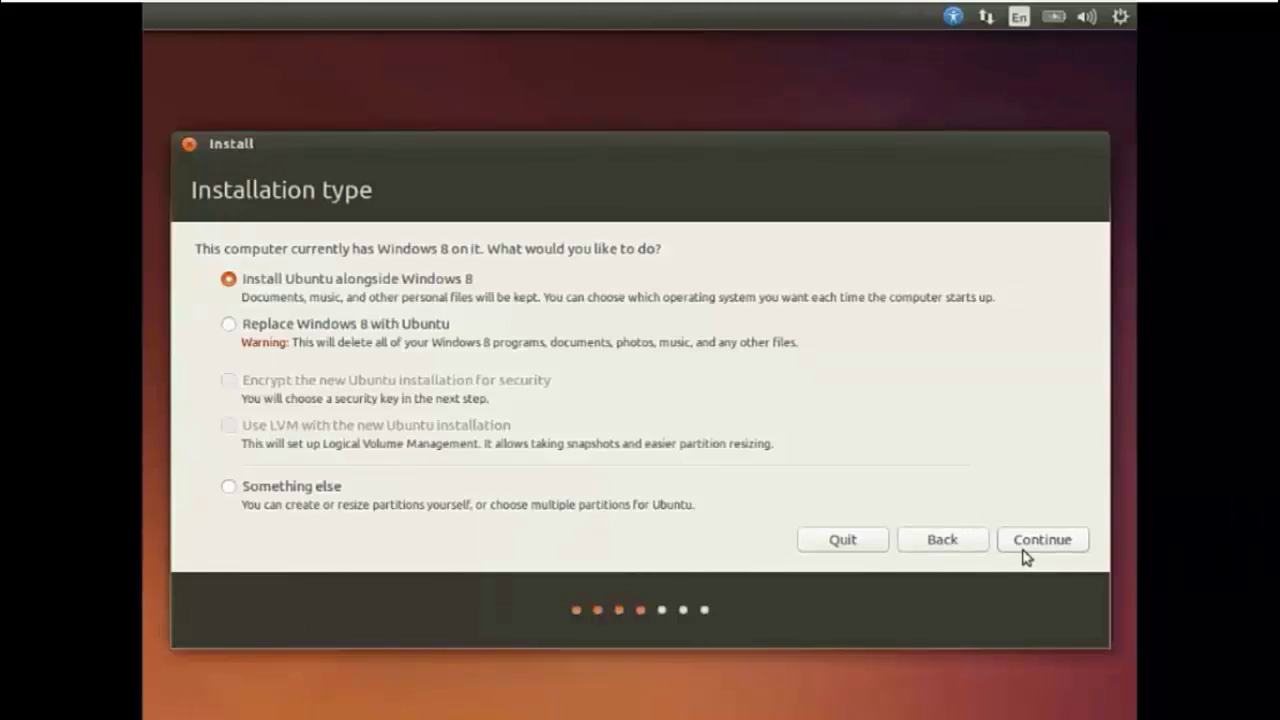
pyautogui.click(229, 487)
pyautogui.click(1031, 540)
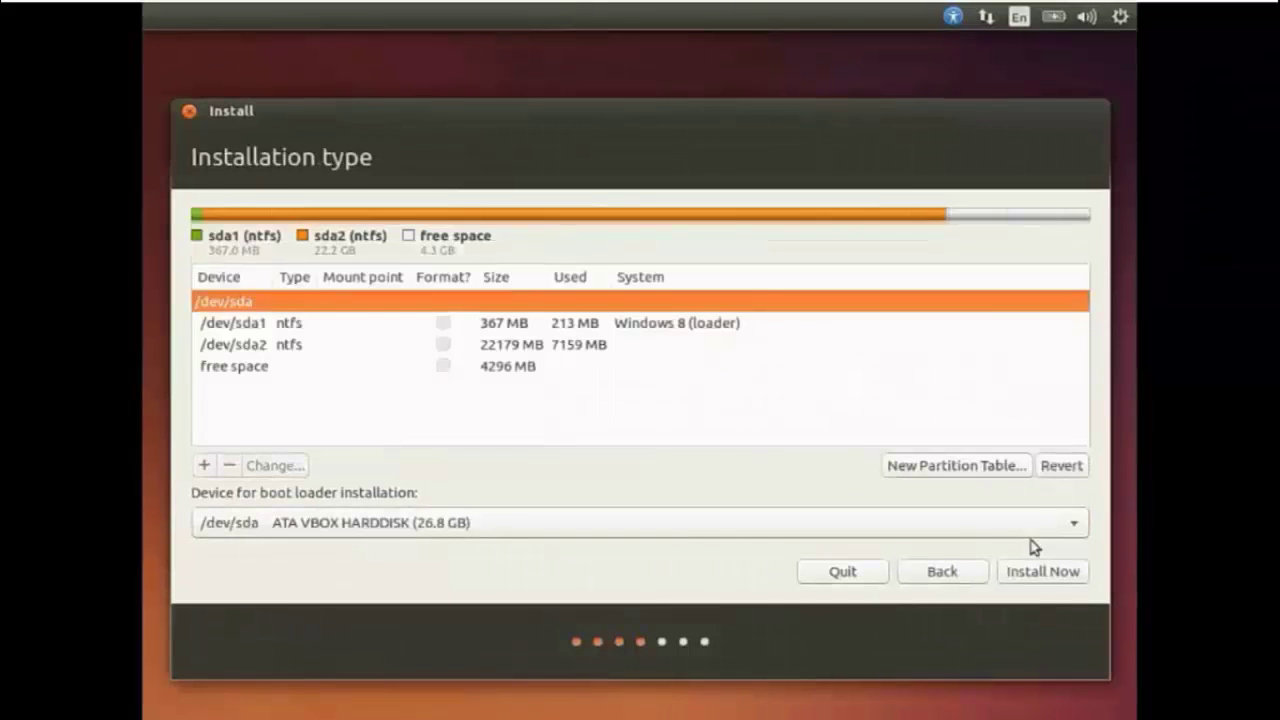
# - Create a 500 MB swap area partition in the 4296 MB of free space
pyautogui.click(232, 370)
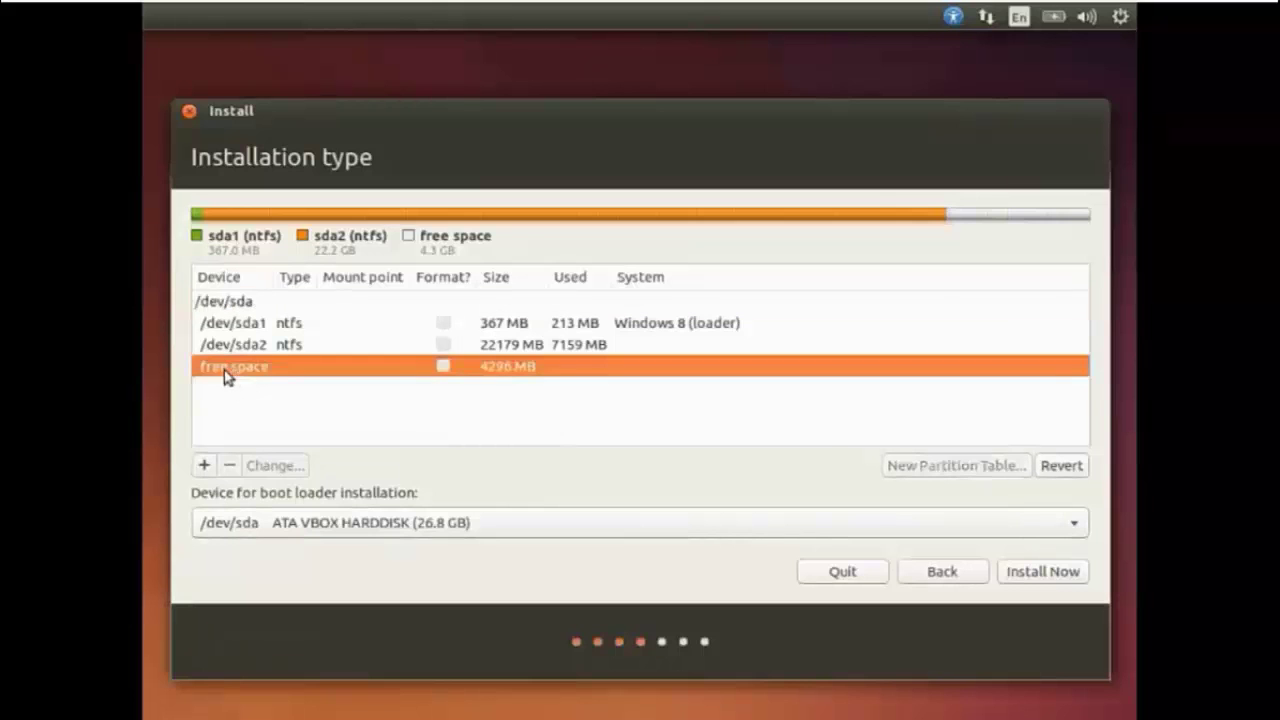
pyautogui.click(205, 466)
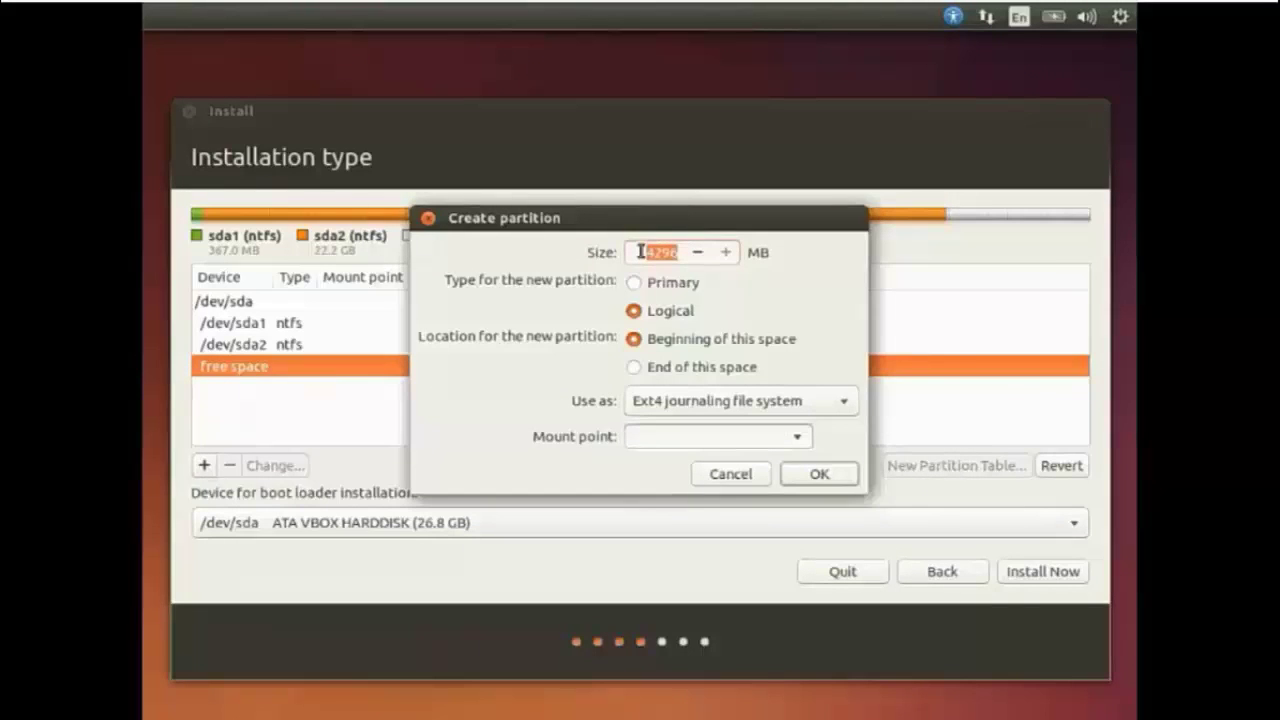
pyautogui.write('500')
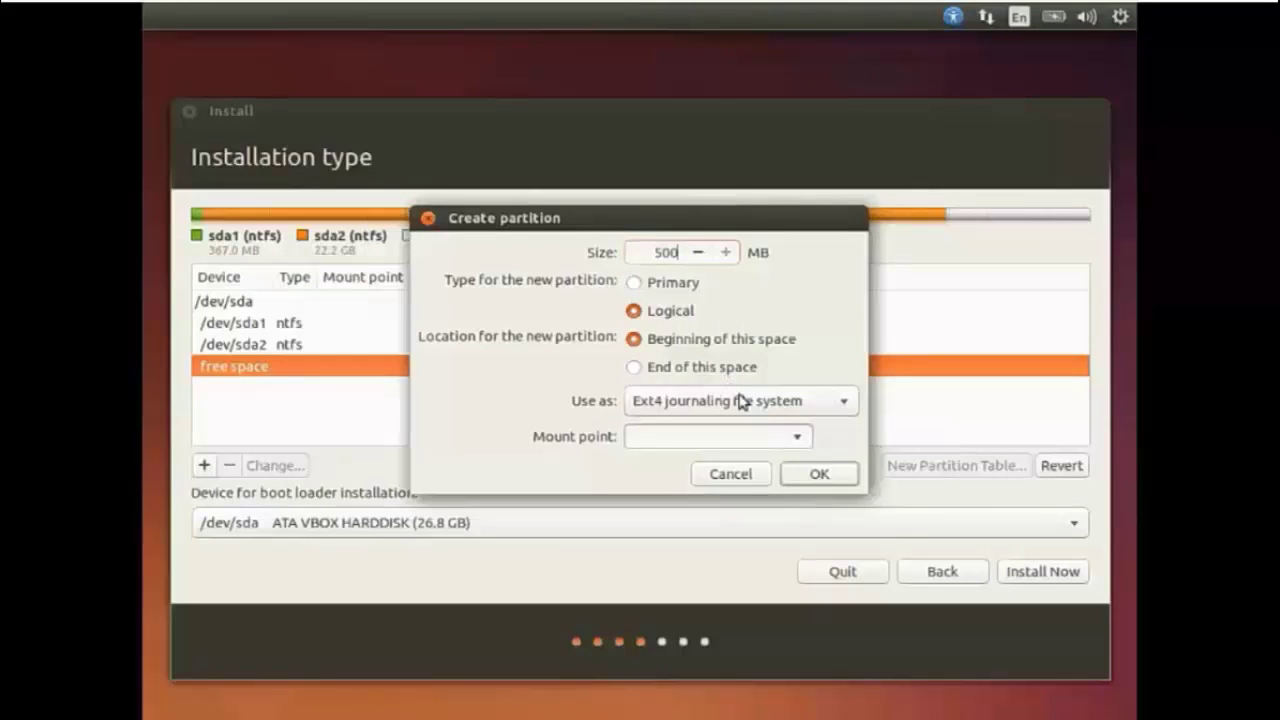
pyautogui.click(800, 418)
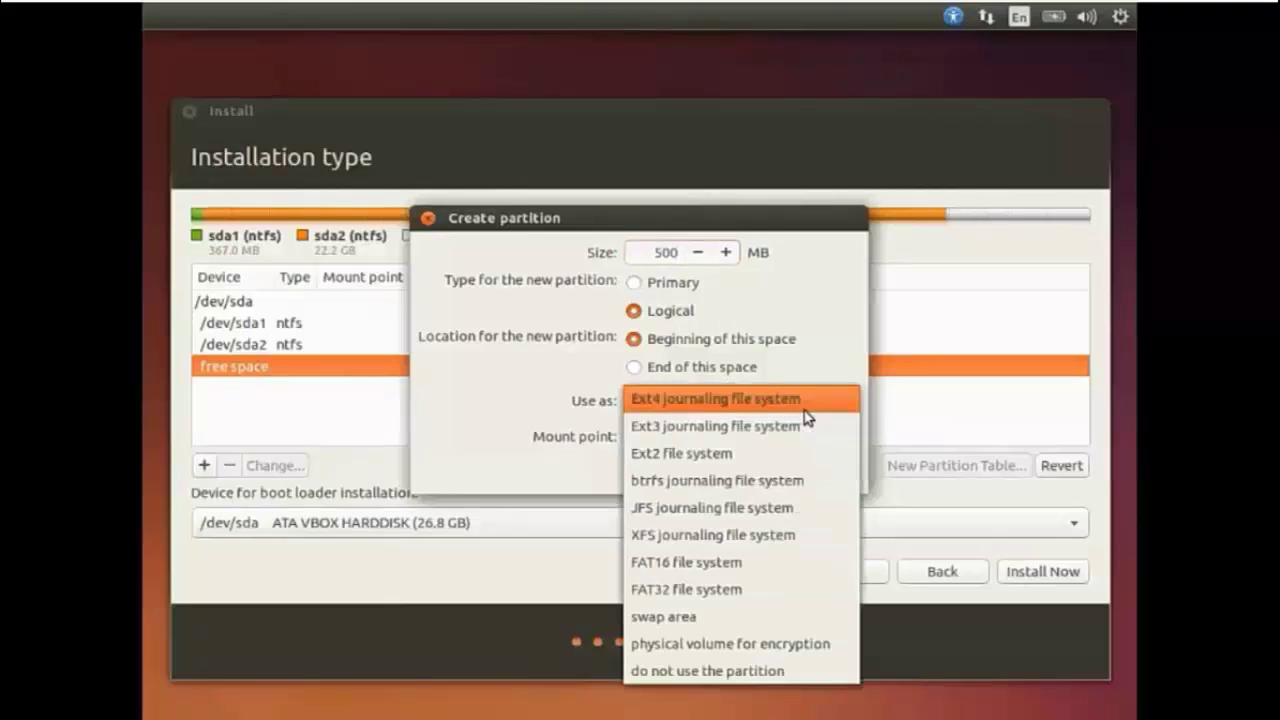
pyautogui.click(709, 620)
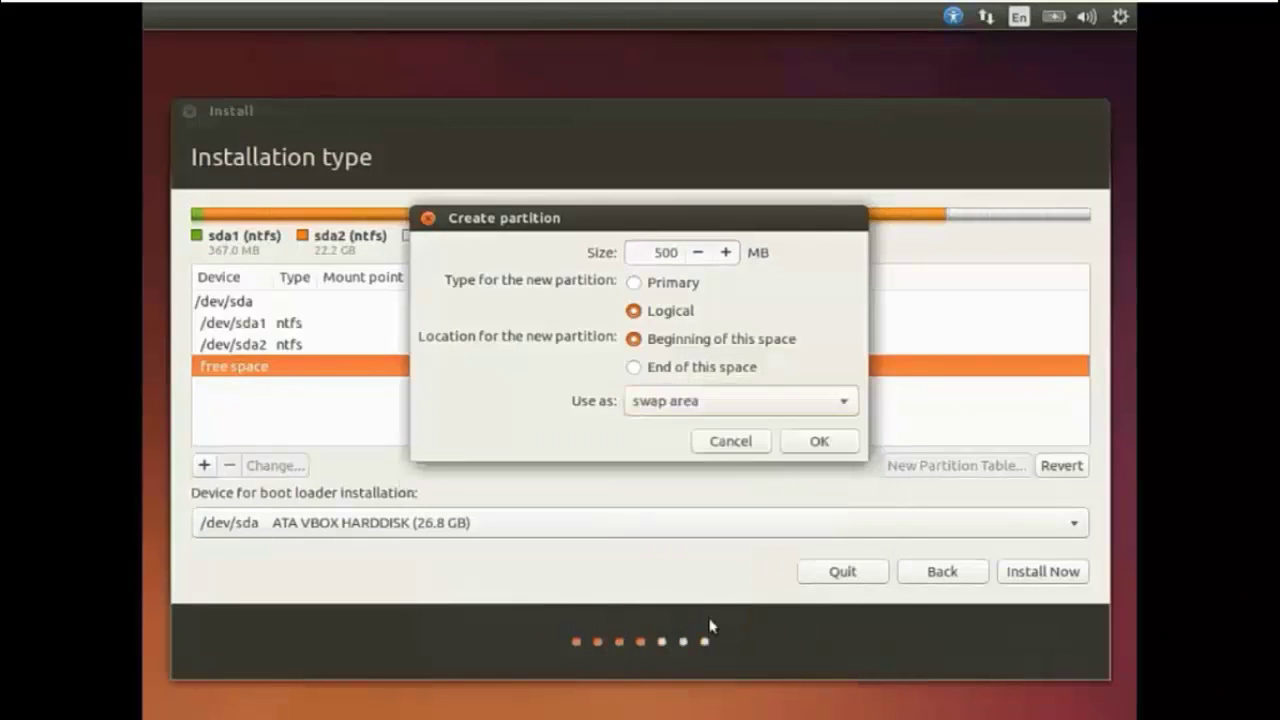
pyautogui.click(822, 442)
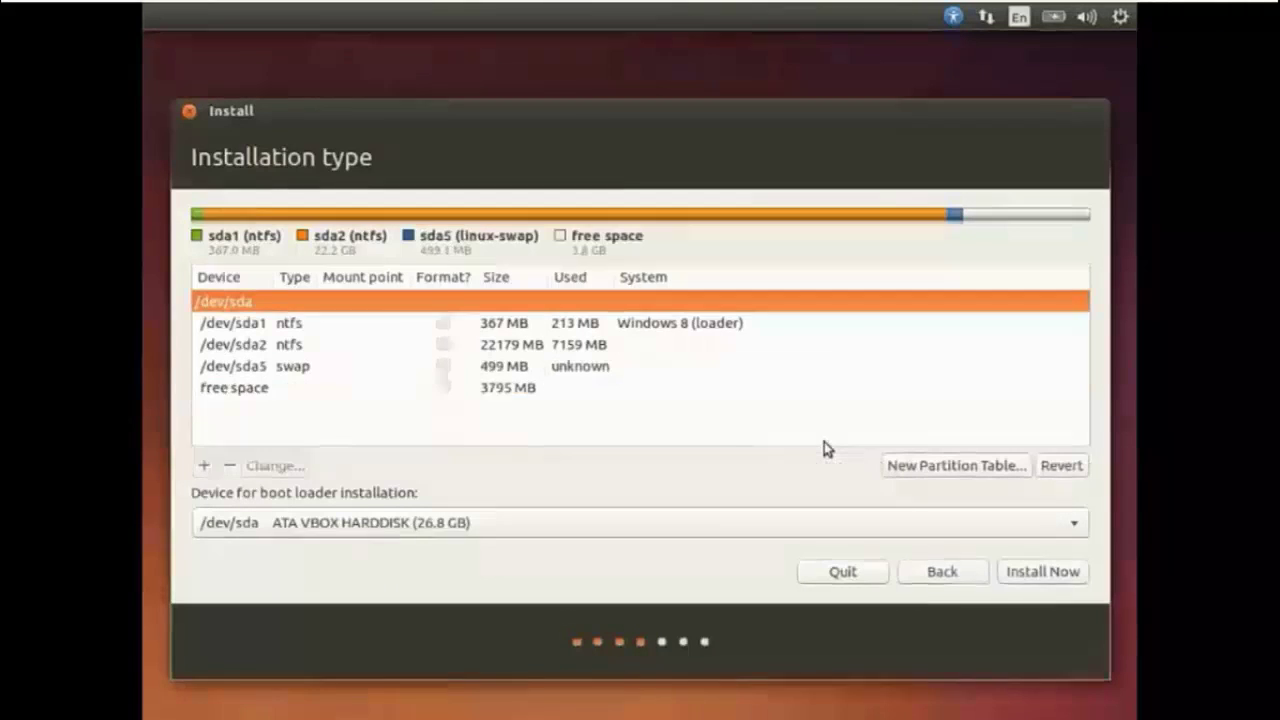
# - Turn the remaining 3795 MB of free space into an ext4 partition mounted at /
pyautogui.click(243, 392)
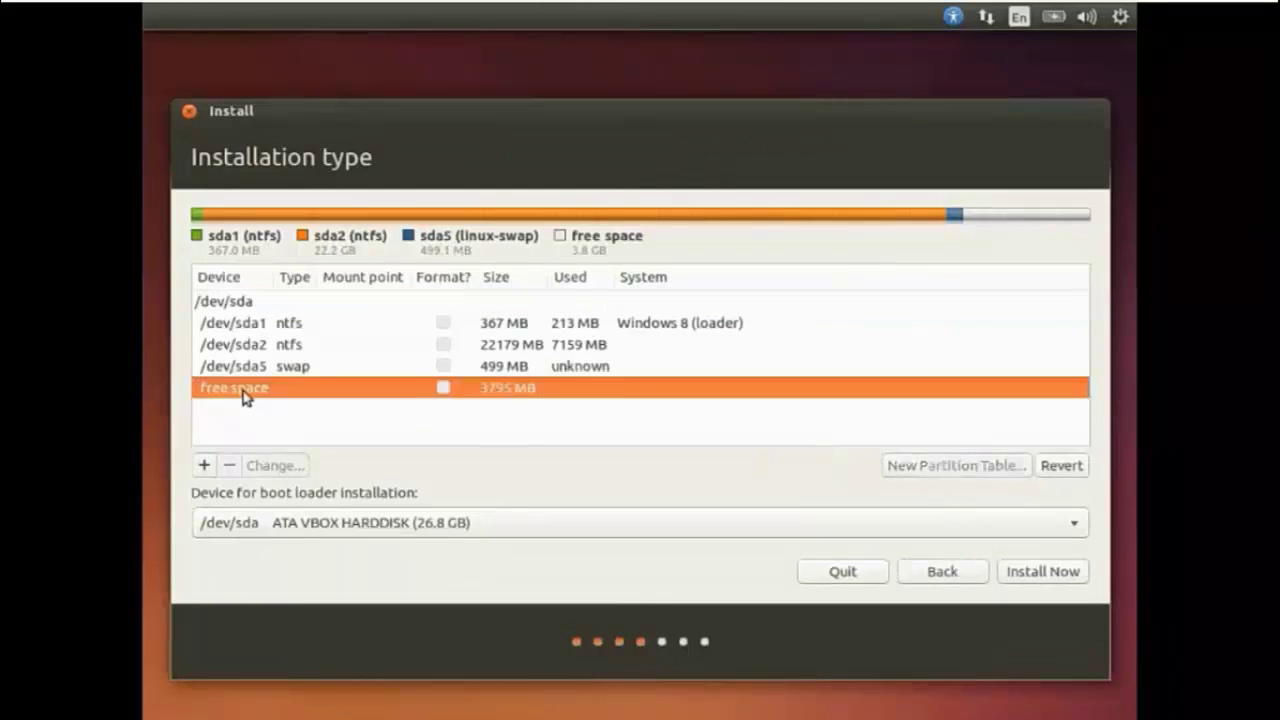
pyautogui.click(204, 466)
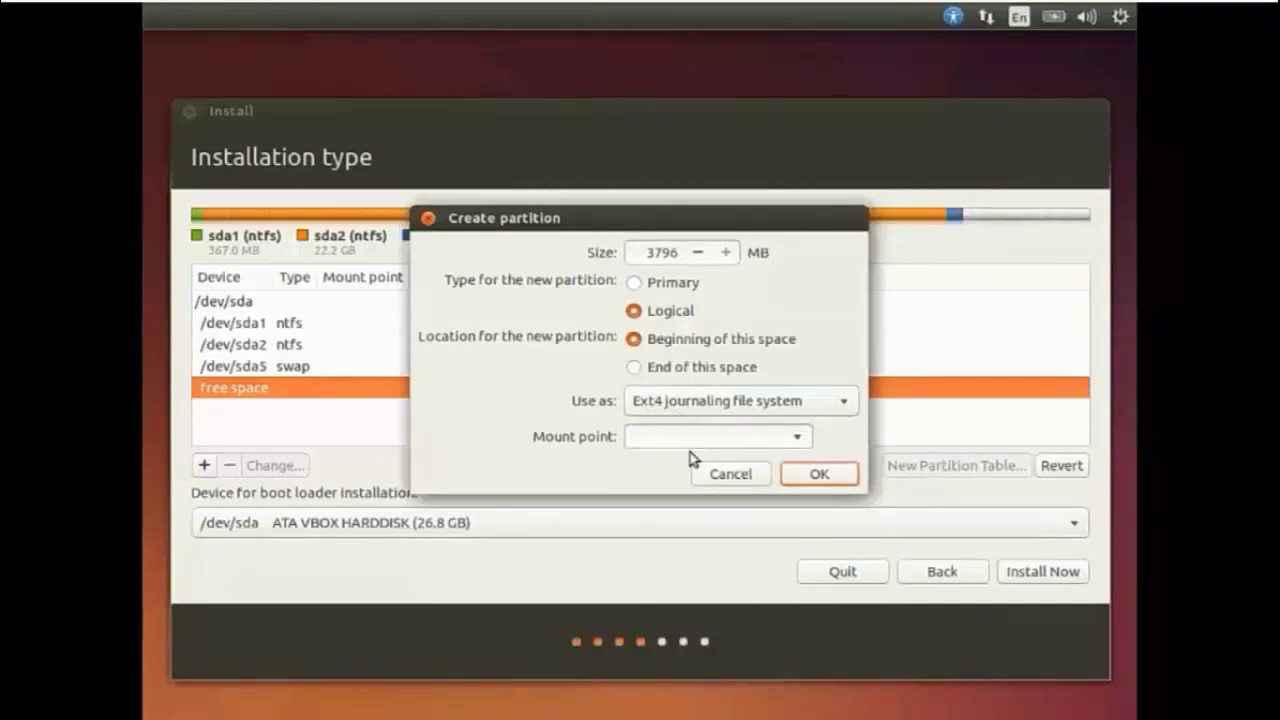
pyautogui.click(790, 440)
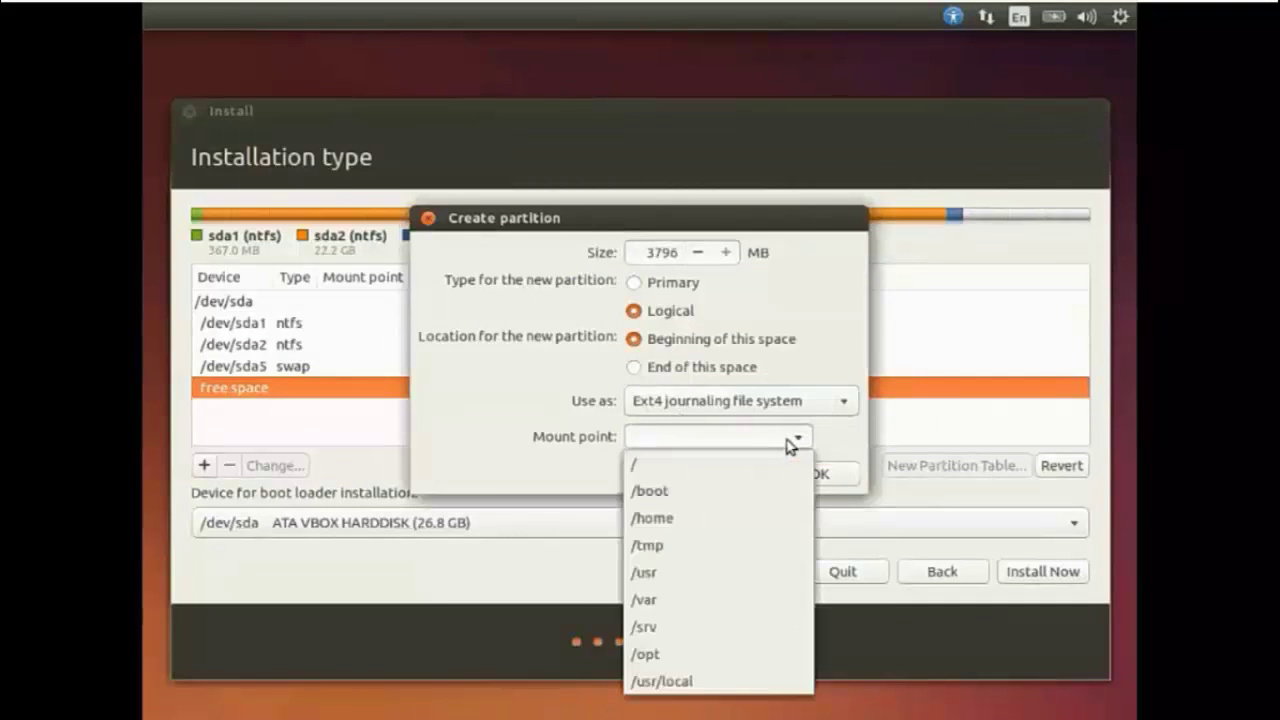
pyautogui.click(655, 475)
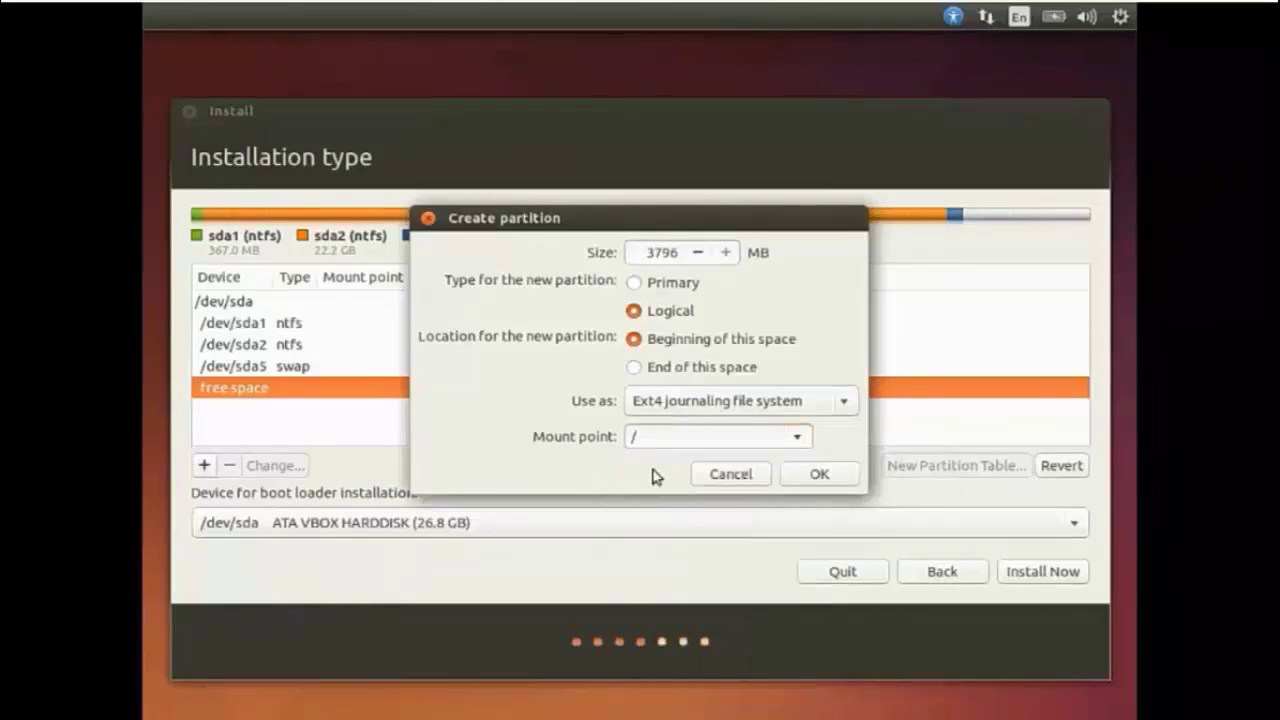
pyautogui.click(819, 476)
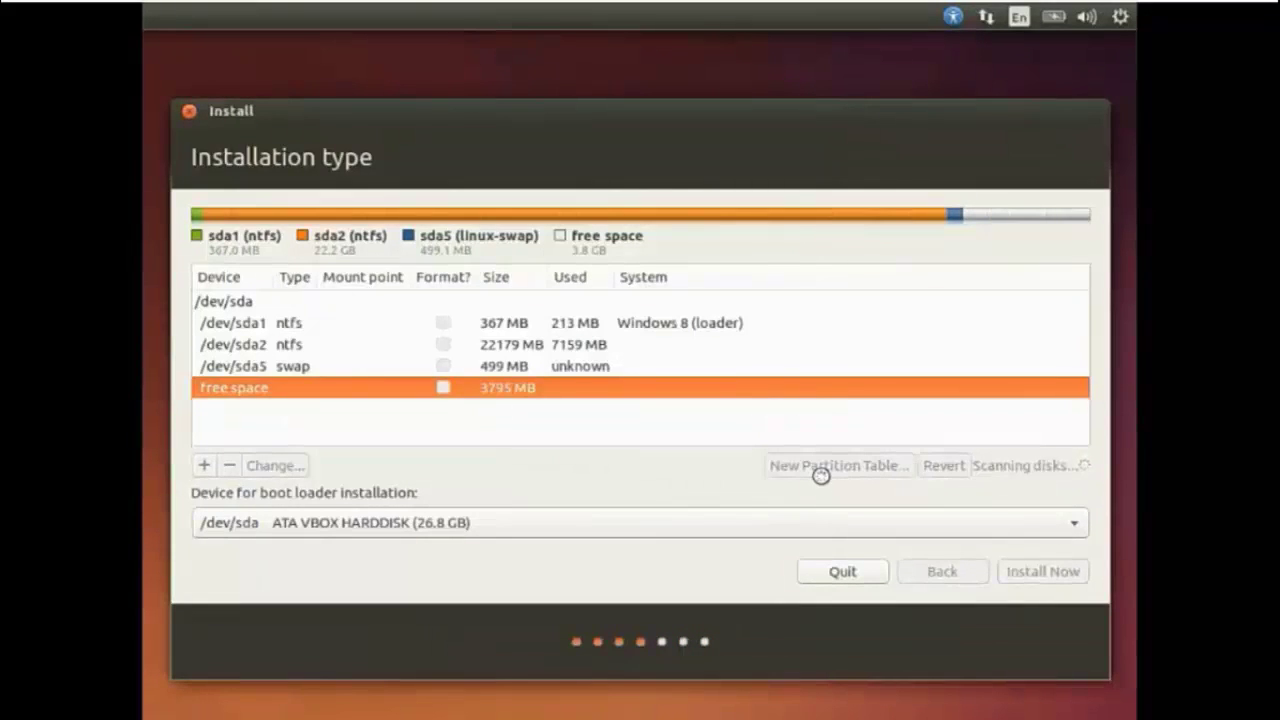
# - Keep the boot loader on /dev/sda and start the installation
pyautogui.click(652, 535)
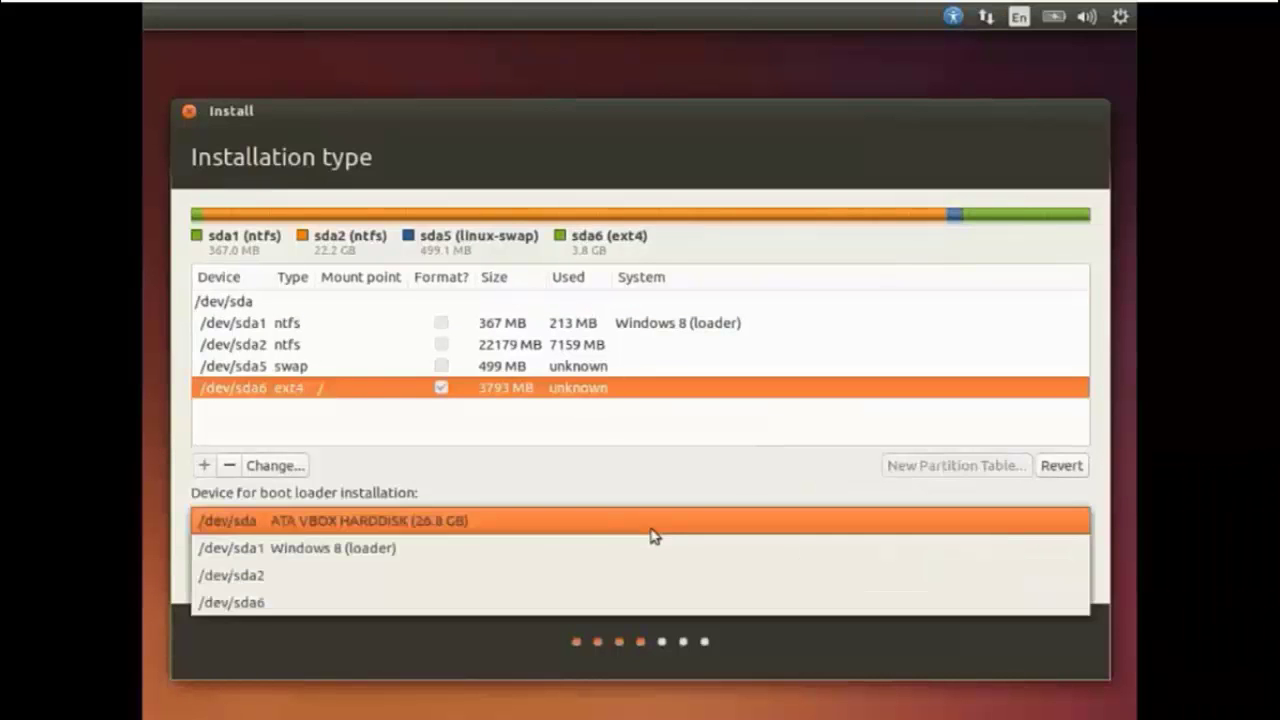
pyautogui.click(651, 529)
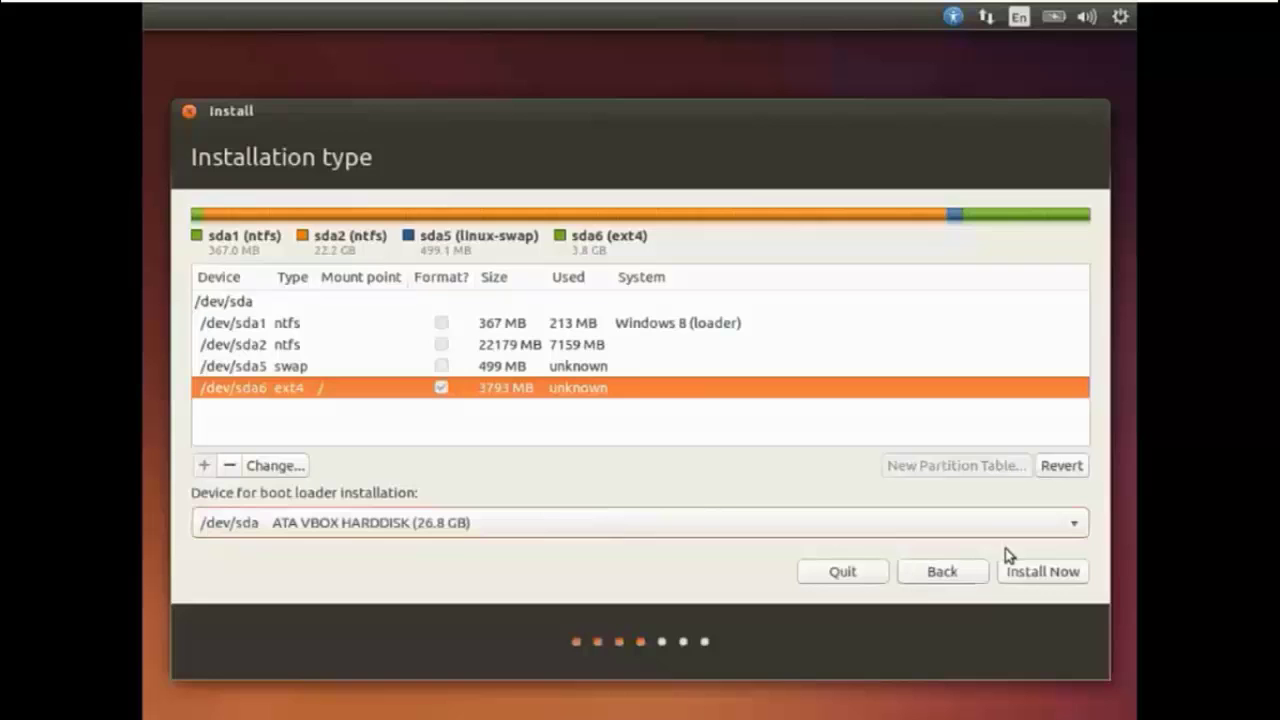
pyautogui.click(1040, 571)
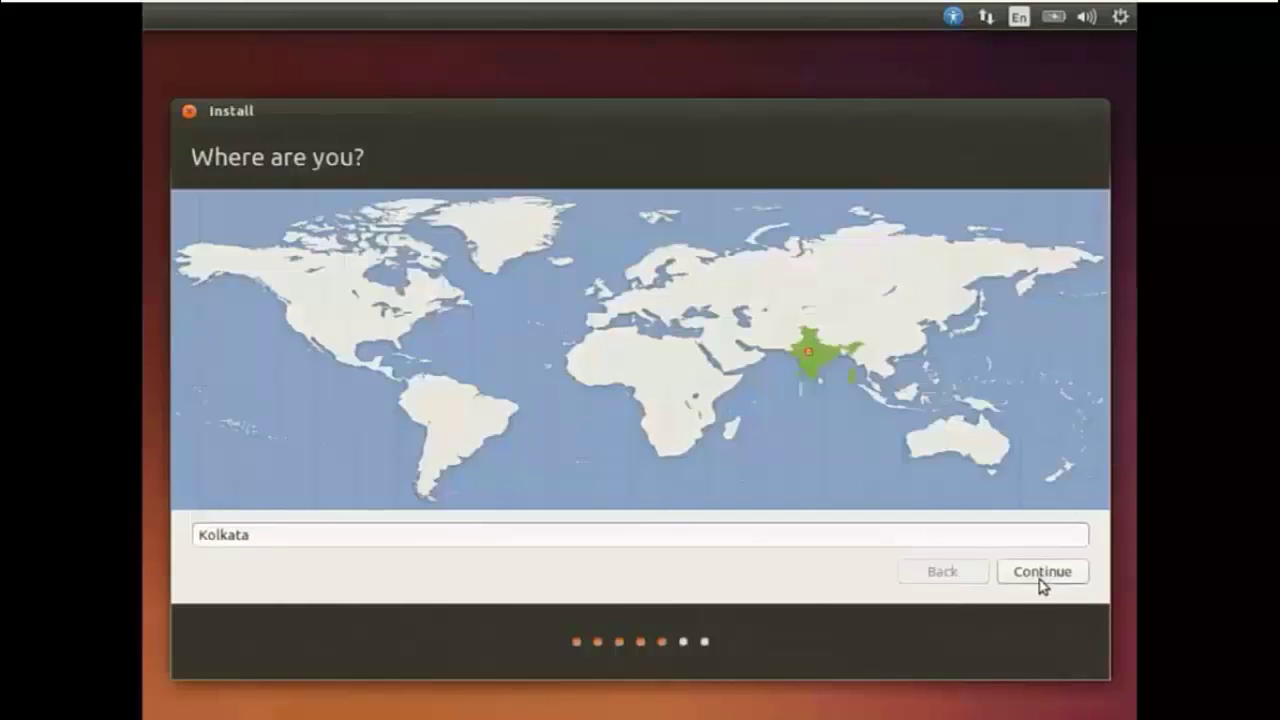
# - Keep Kolkata and English (US), enter the user's name, and set the computer name to 'dev-pc'
pyautogui.click(1039, 580)
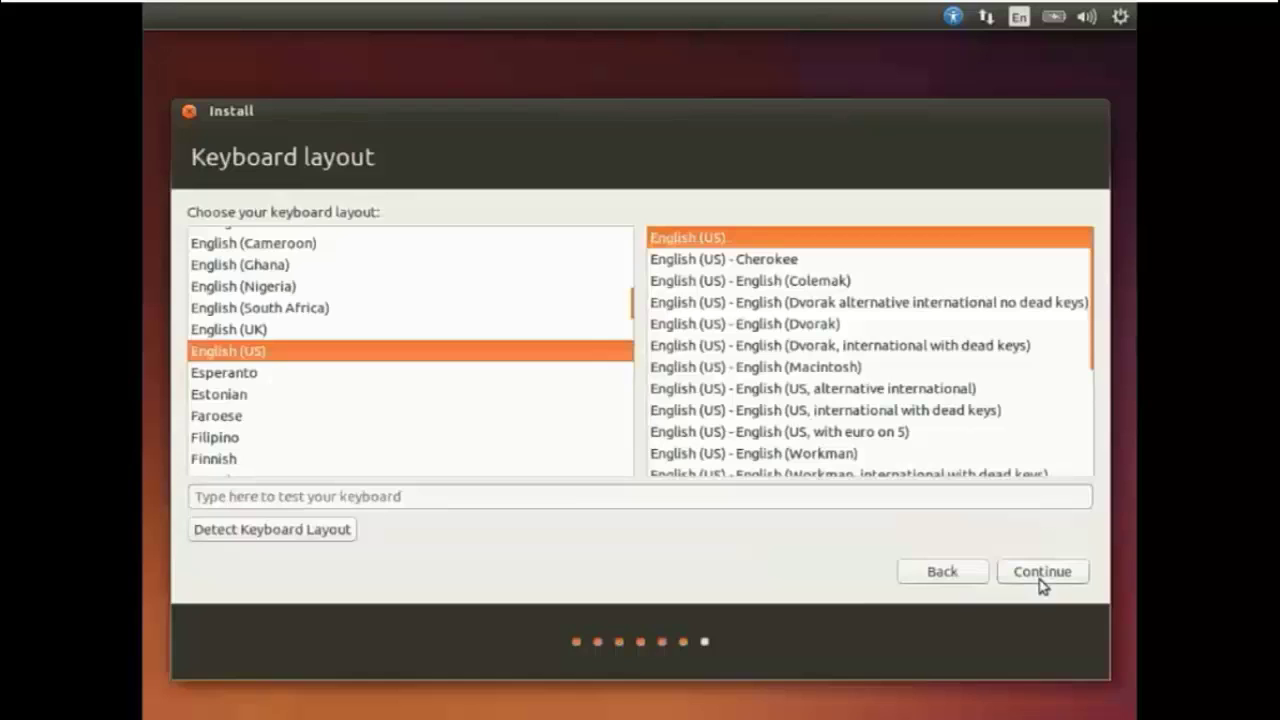
pyautogui.click(1052, 580)
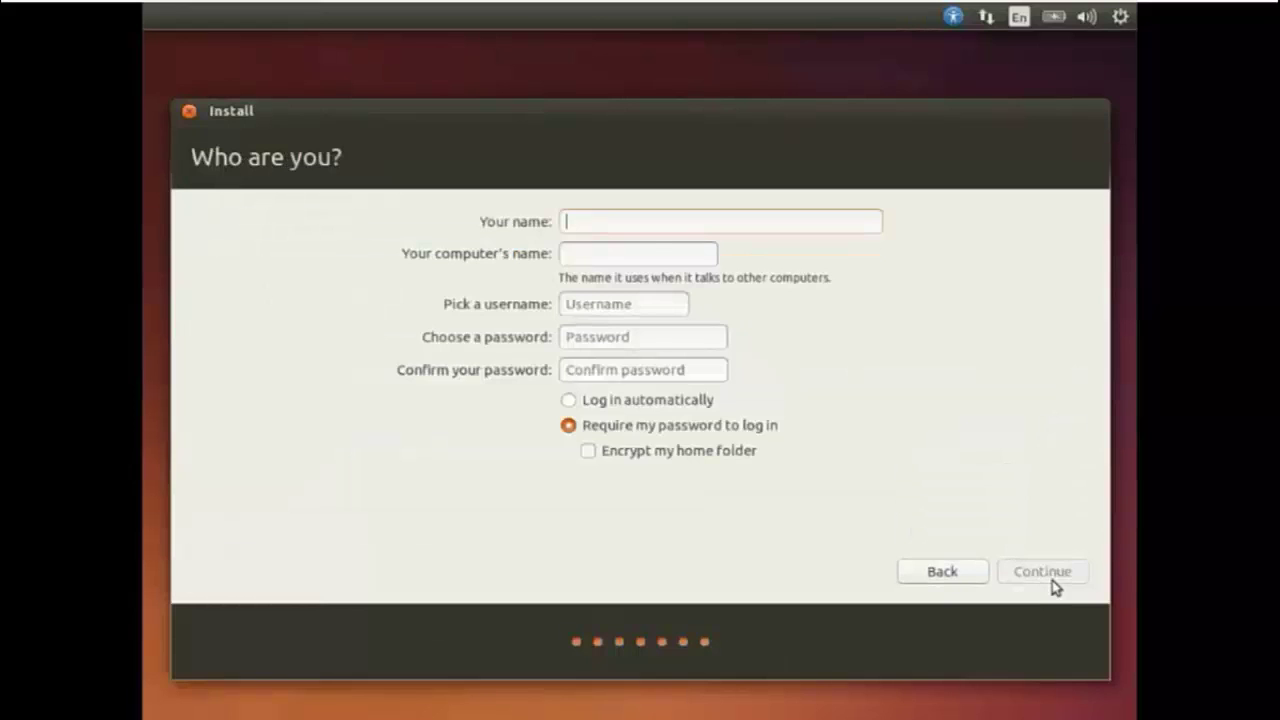
pyautogui.write('Dev')
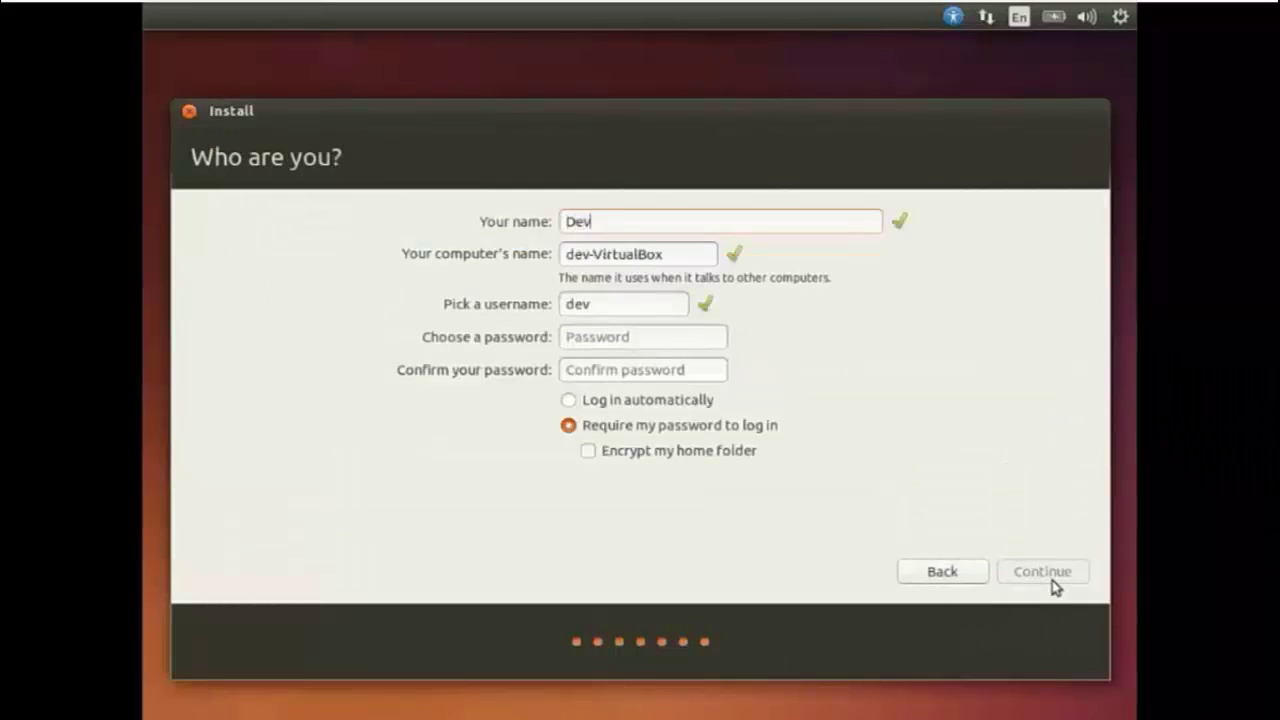
pyautogui.tripleClick(690, 254)
pyautogui.write('dev')
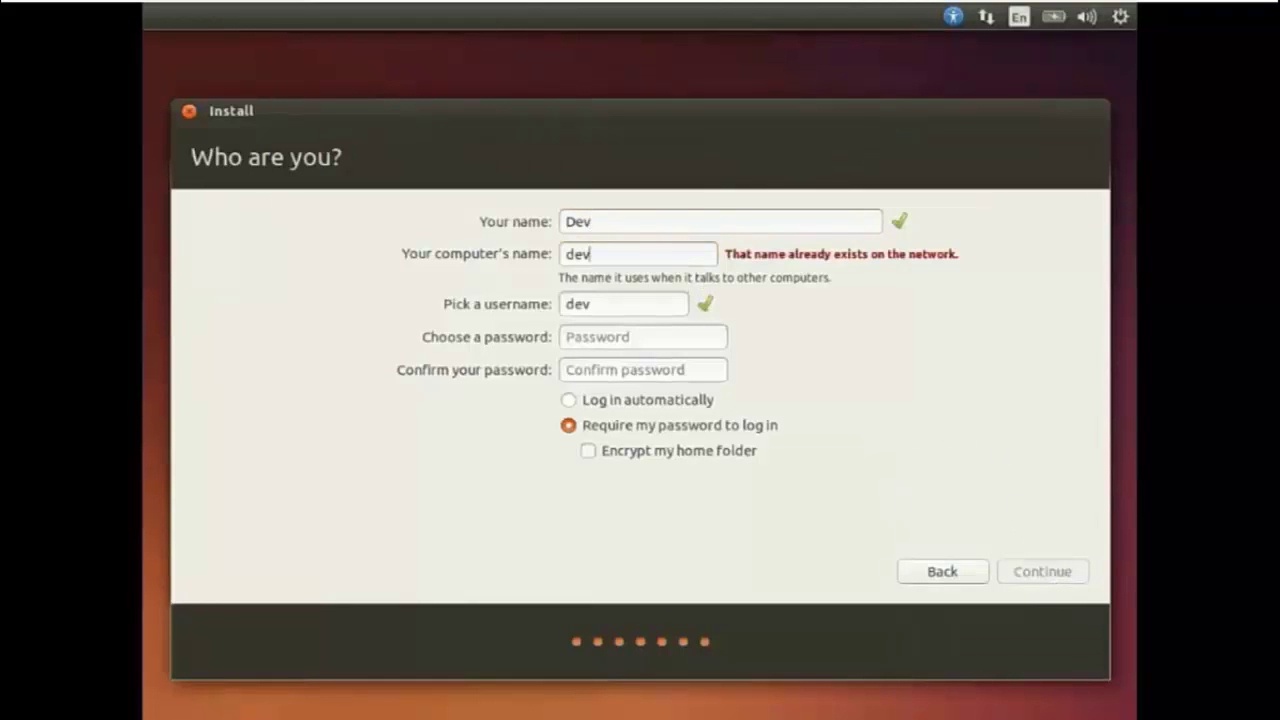
pyautogui.write('-pc')
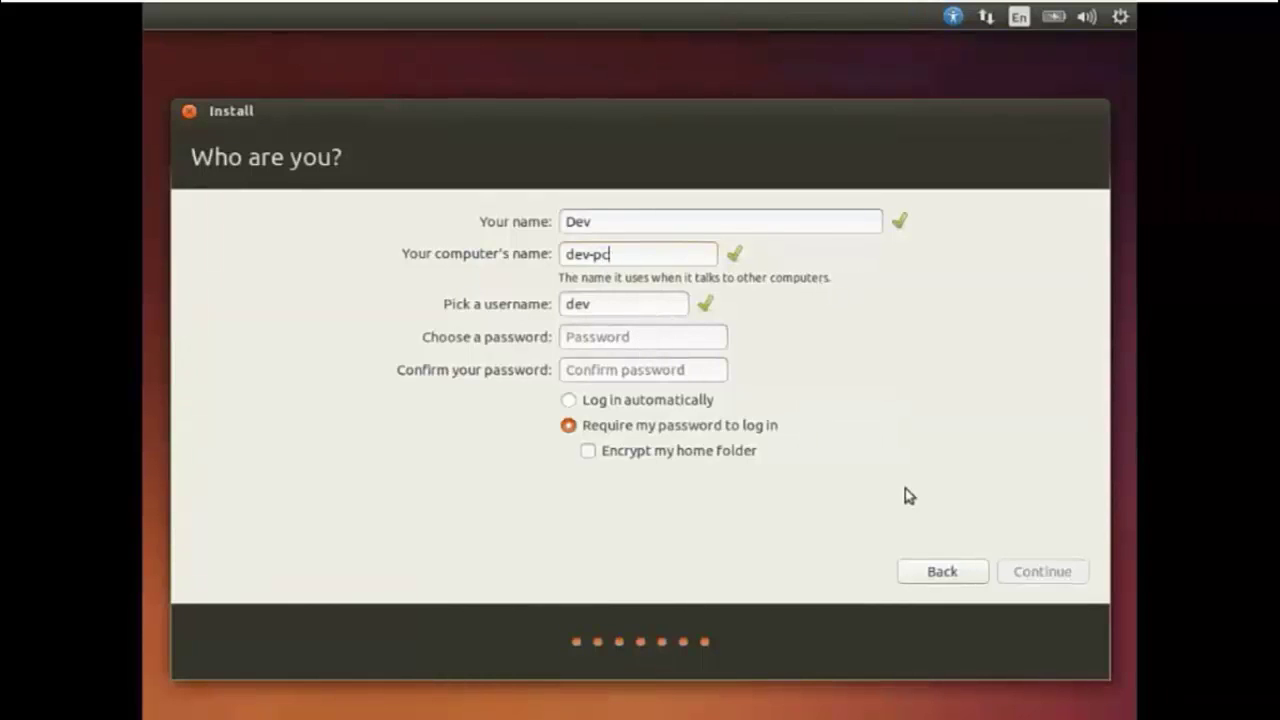
# - Keep the login password required, then enter and confirm the account password to start installing
pyautogui.click(576, 400)
pyautogui.click(583, 425)
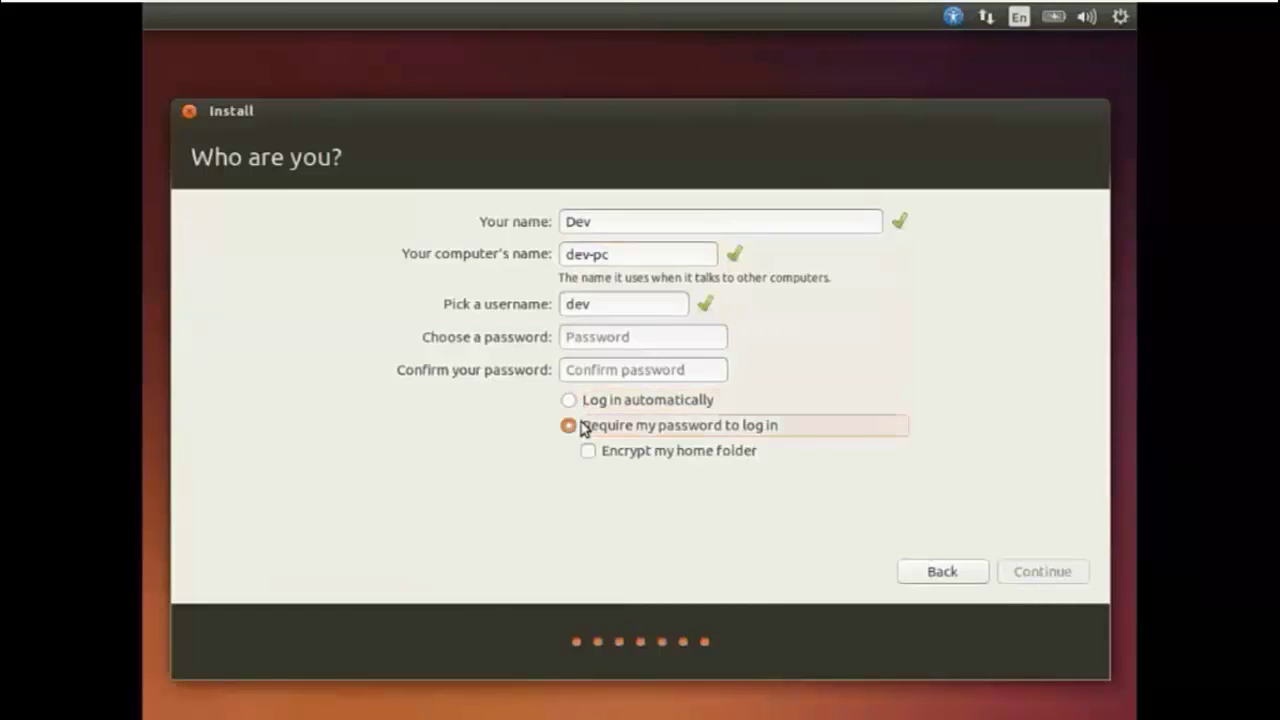
pyautogui.click(618, 336)
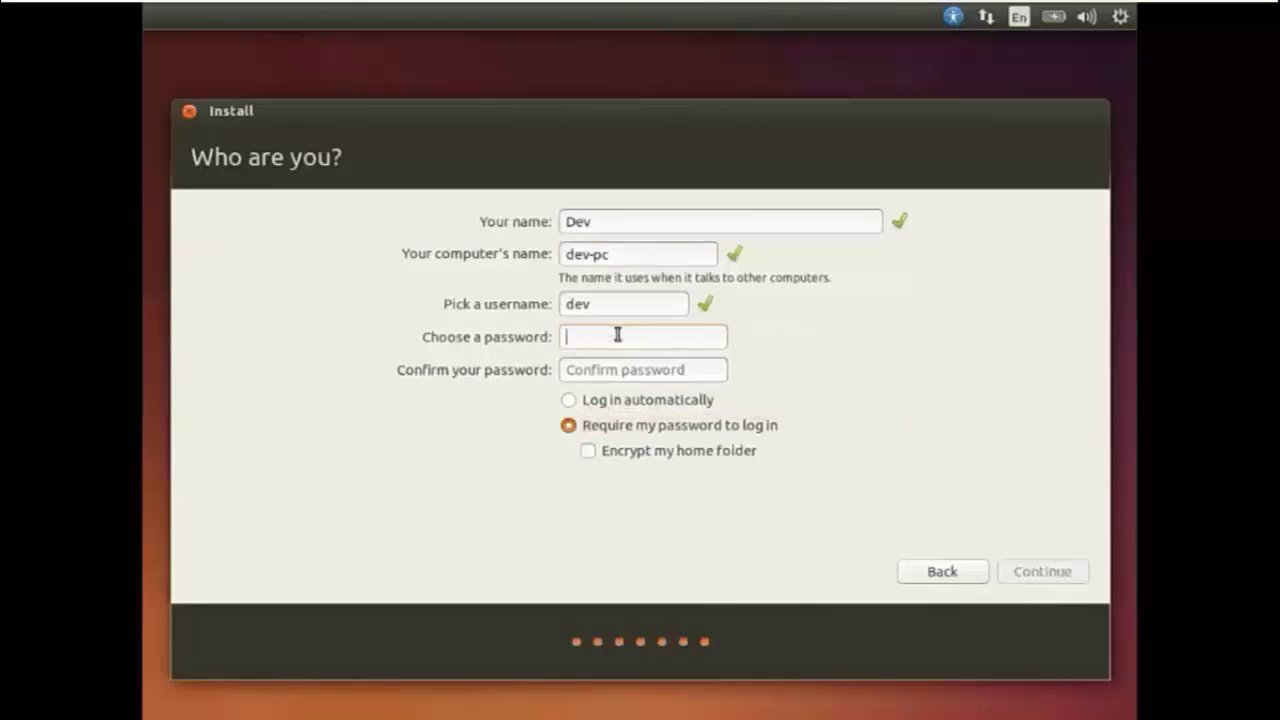
pyautogui.write('*********')
pyautogui.press('Tab')
pyautogui.write('*********')
pyautogui.click(1042, 571)
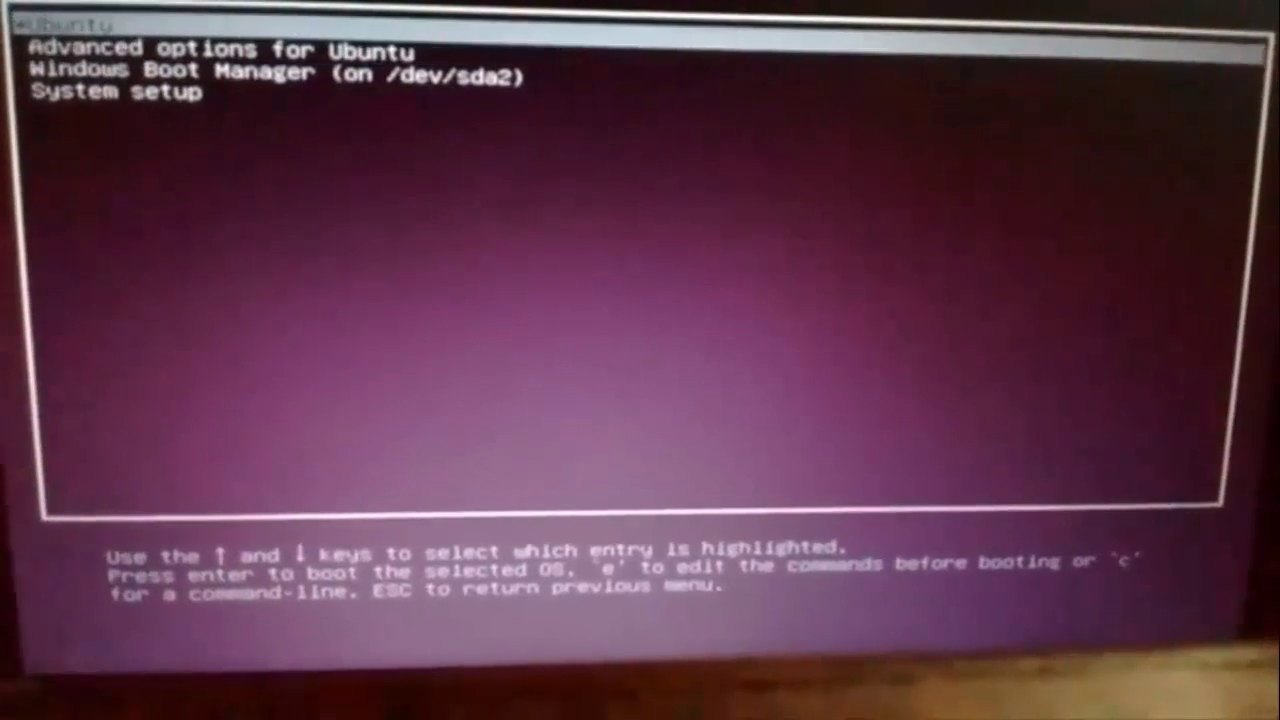
# - Step down through the GRUB entries: Ubuntu, Advanced options, Windows Boot Manager, and System setup
pyautogui.press('Down')
pyautogui.press('Down')
pyautogui.press('Down')
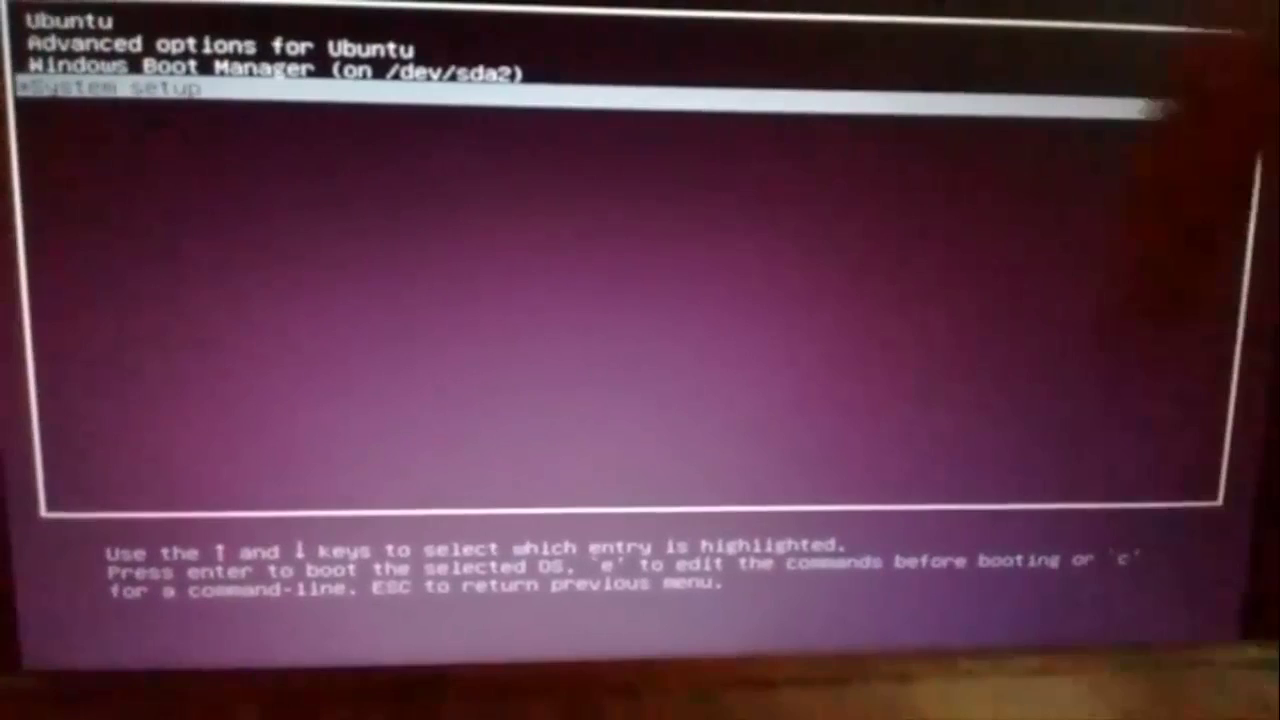